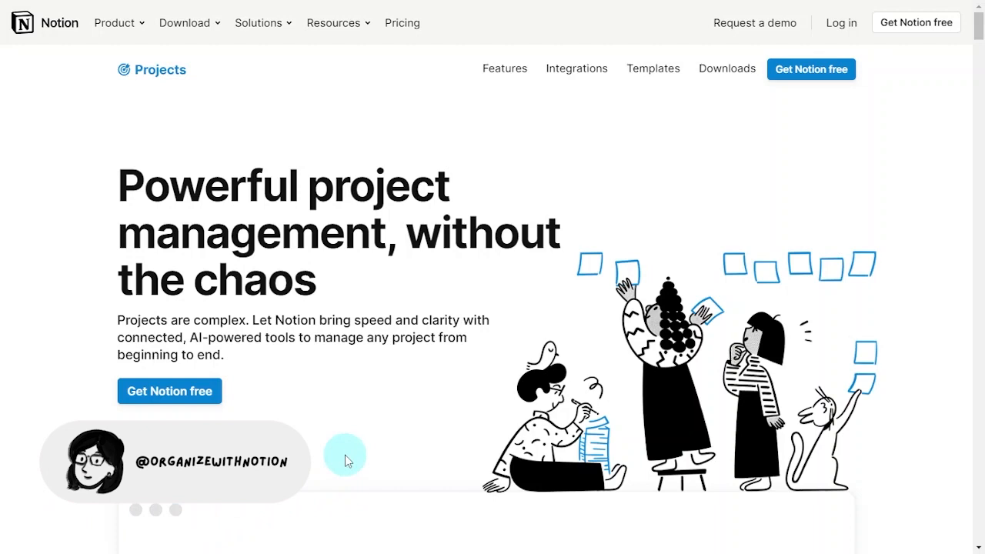
# Sign up for a free Notion account with the work email and open the magic sign-up link from the Gmail message
pyautogui.click(936, 30)
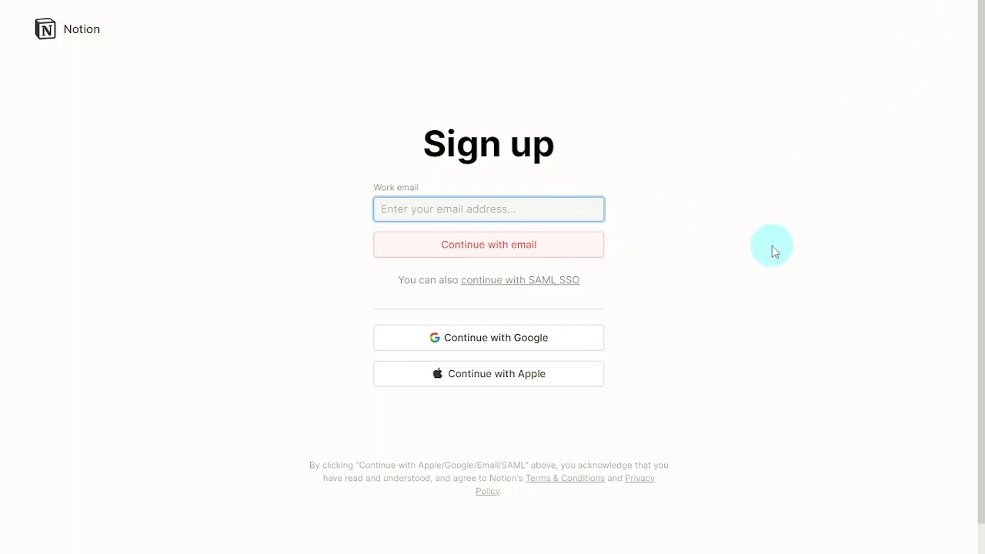
pyautogui.write('[blurred email address]')
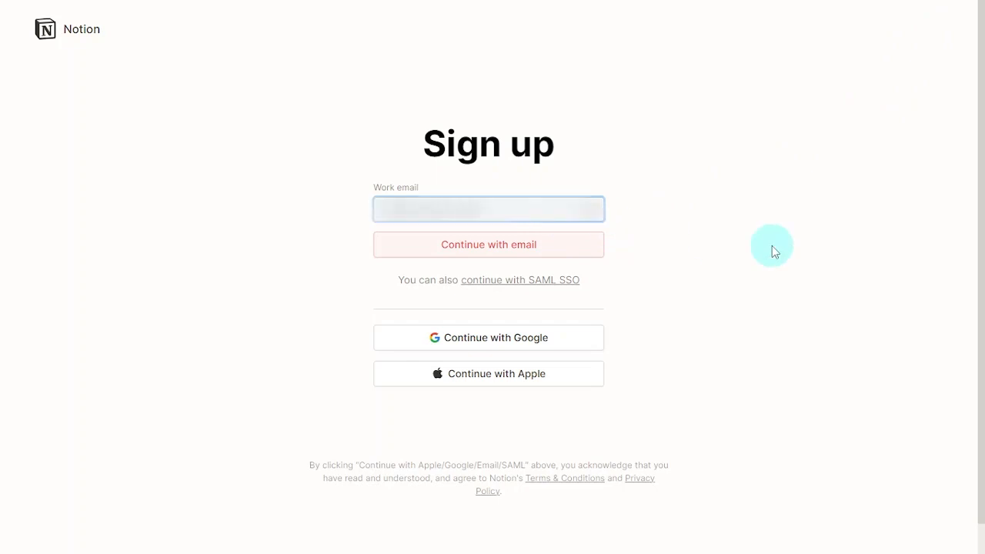
pyautogui.click(561, 245)
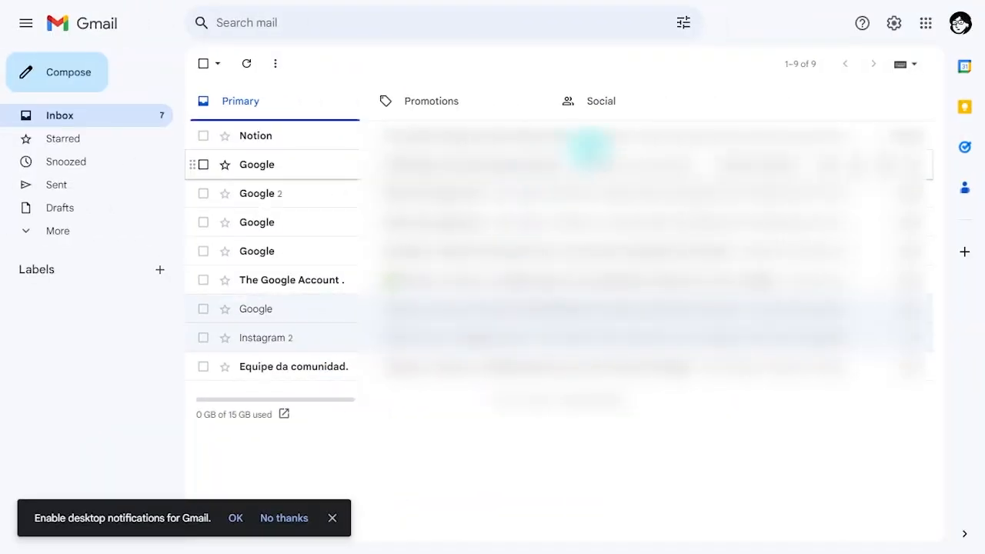
pyautogui.click(656, 135)
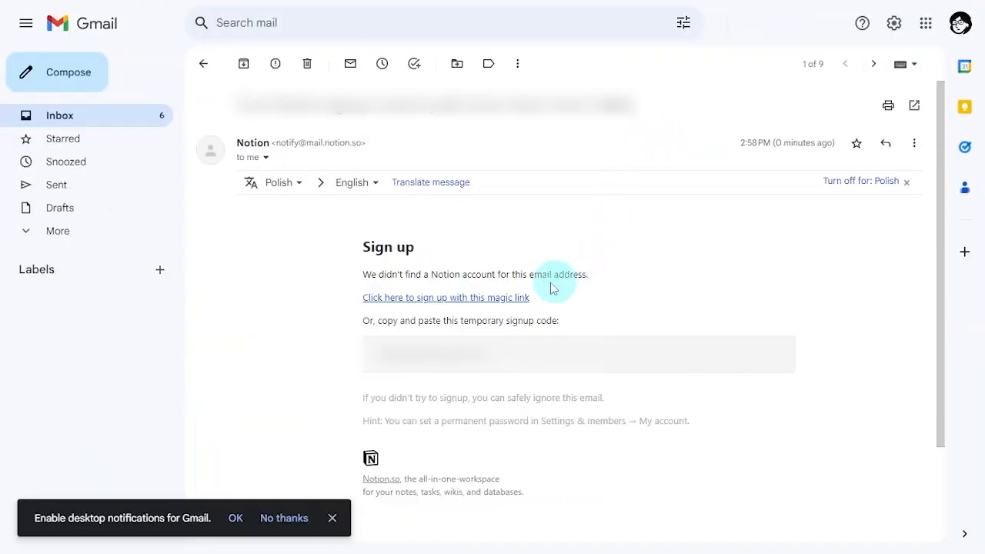
pyautogui.click(507, 300)
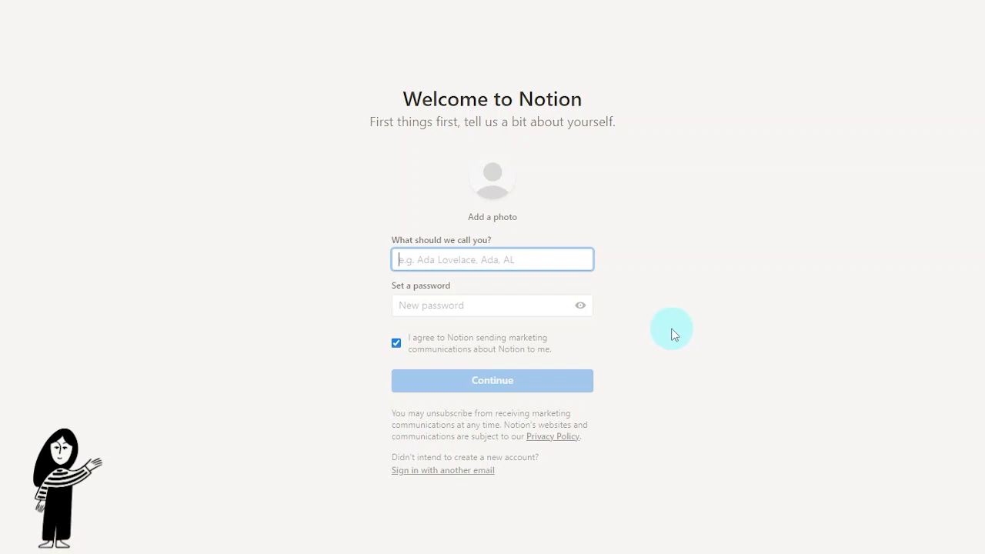
# Enter the profile name and a new account password, and choose personal use as the way of using Notion
pyautogui.write('Tatiana')
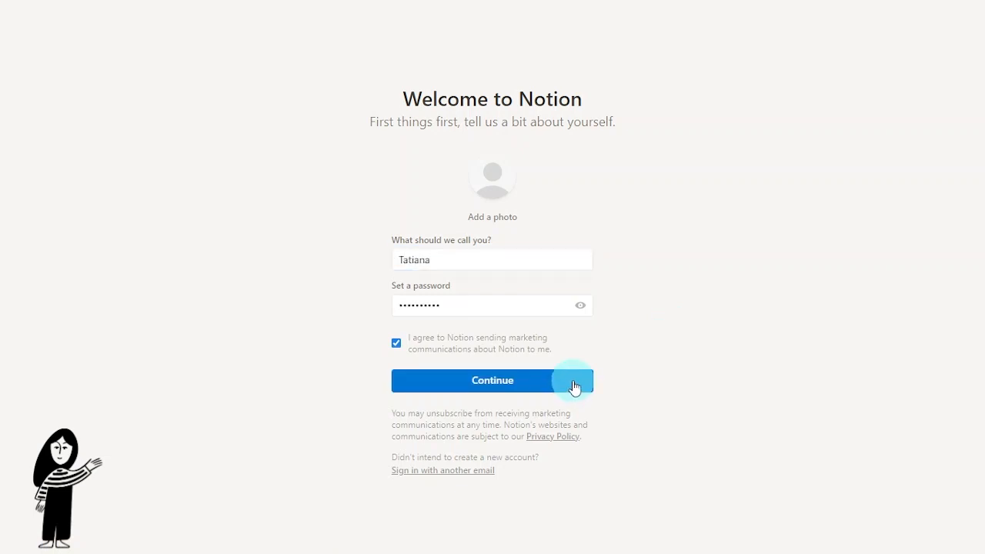
pyautogui.click(575, 385)
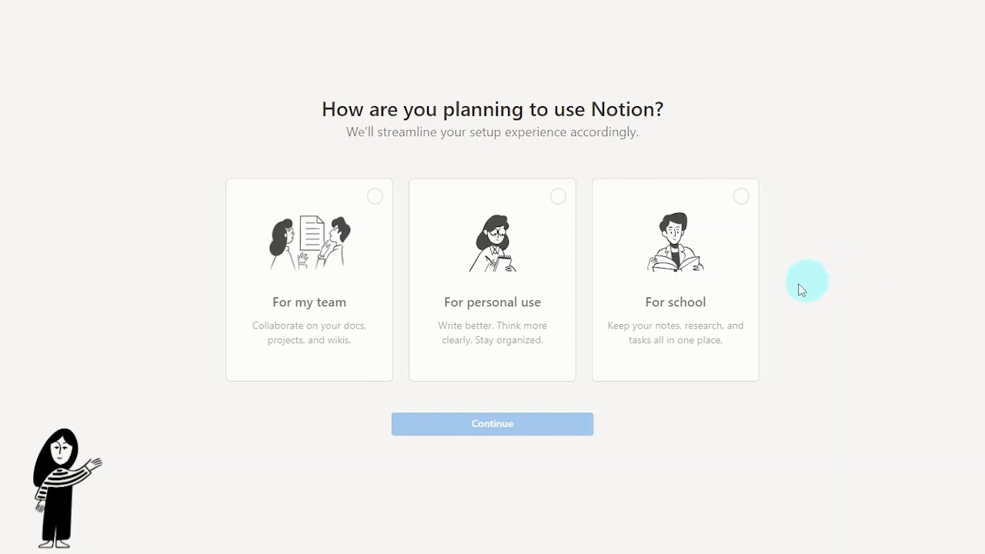
pyautogui.click(495, 277)
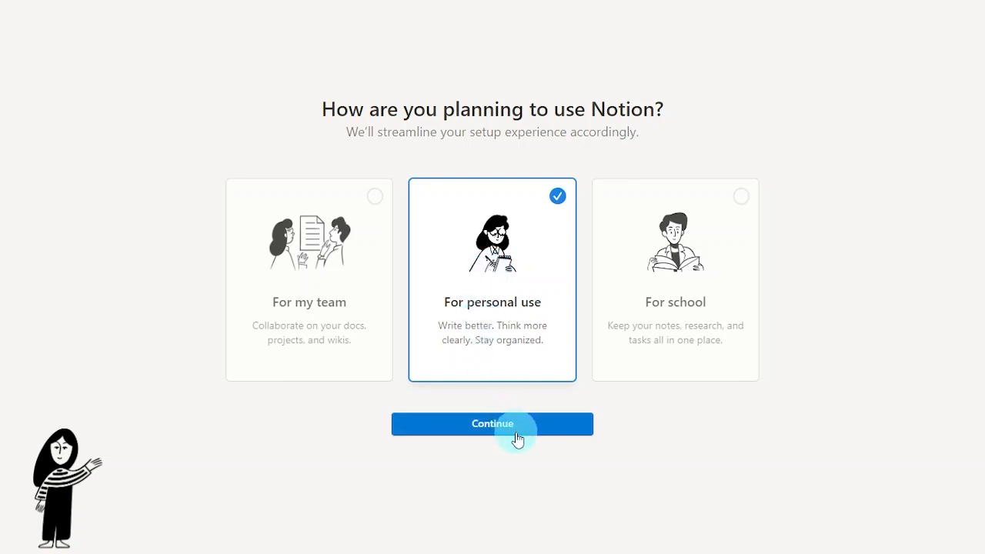
pyautogui.click(543, 426)
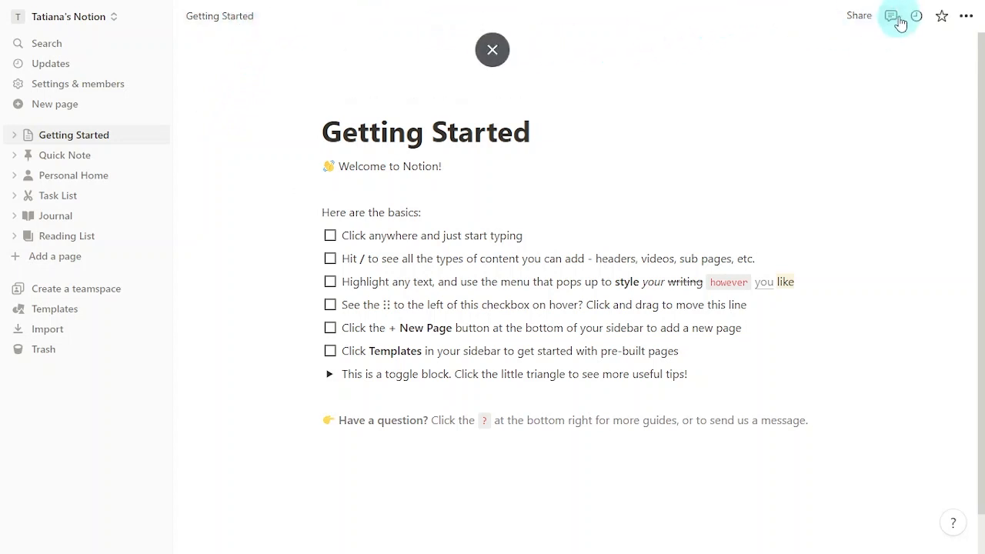
# Look over the sharing settings, page options and help options of the Getting Started page
pyautogui.click(855, 23)
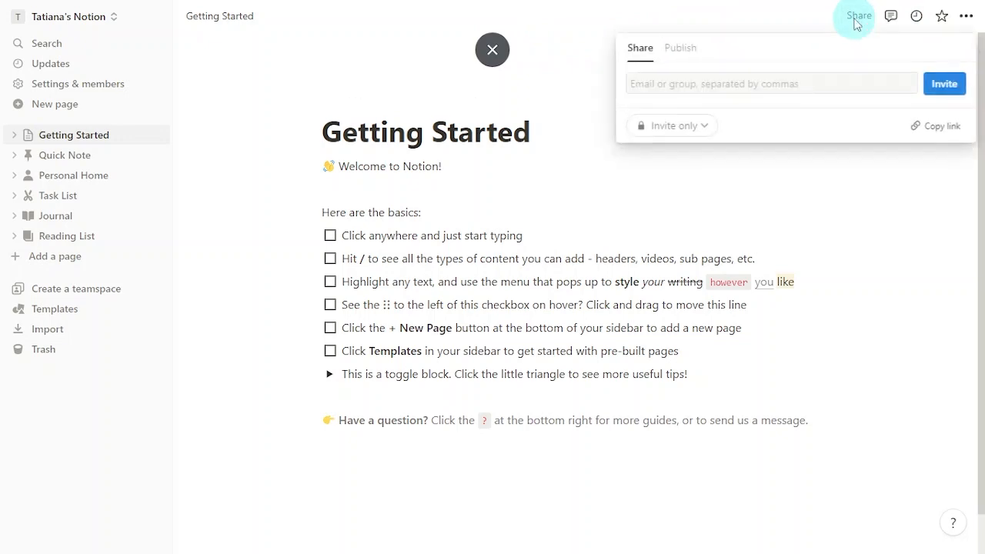
pyautogui.click(870, 194)
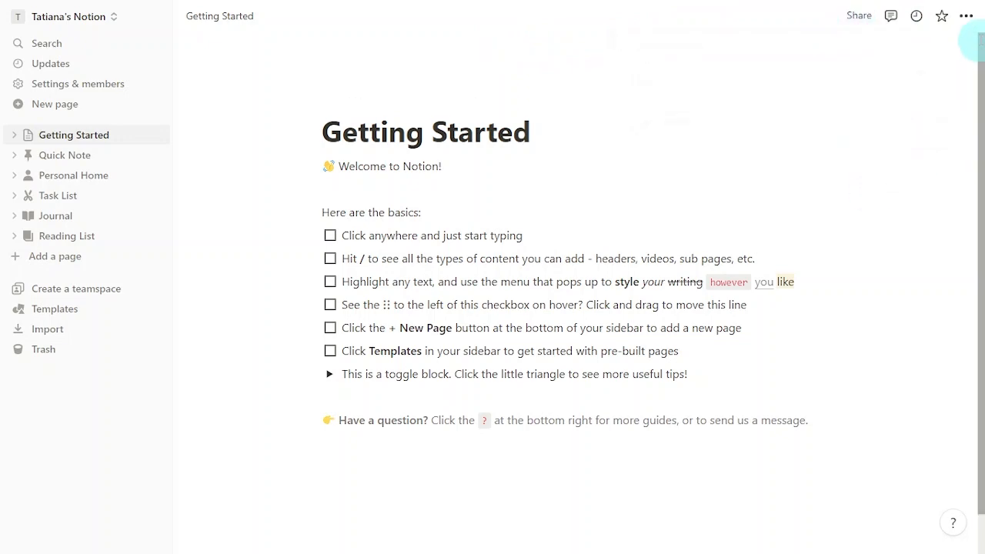
pyautogui.click(968, 17)
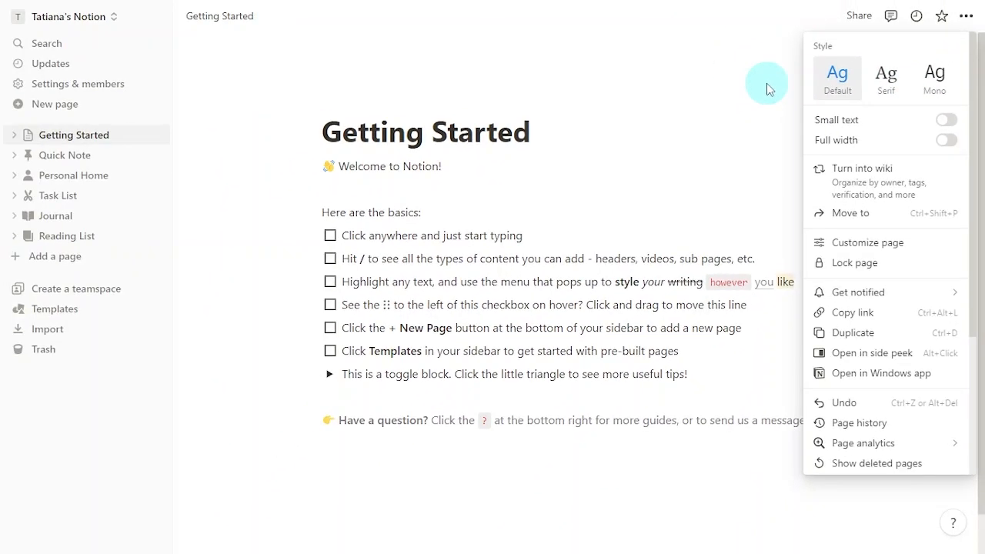
pyautogui.click(768, 91)
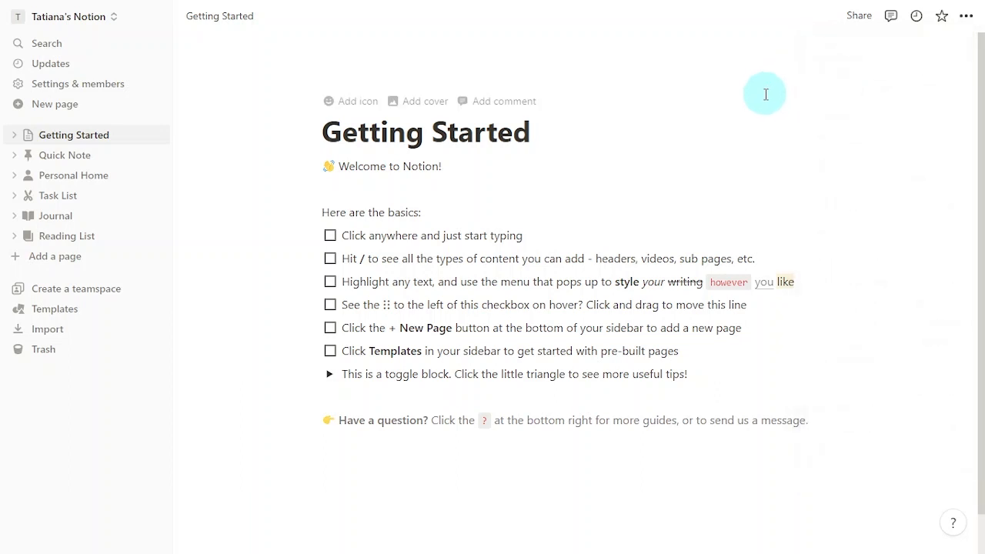
pyautogui.click(953, 528)
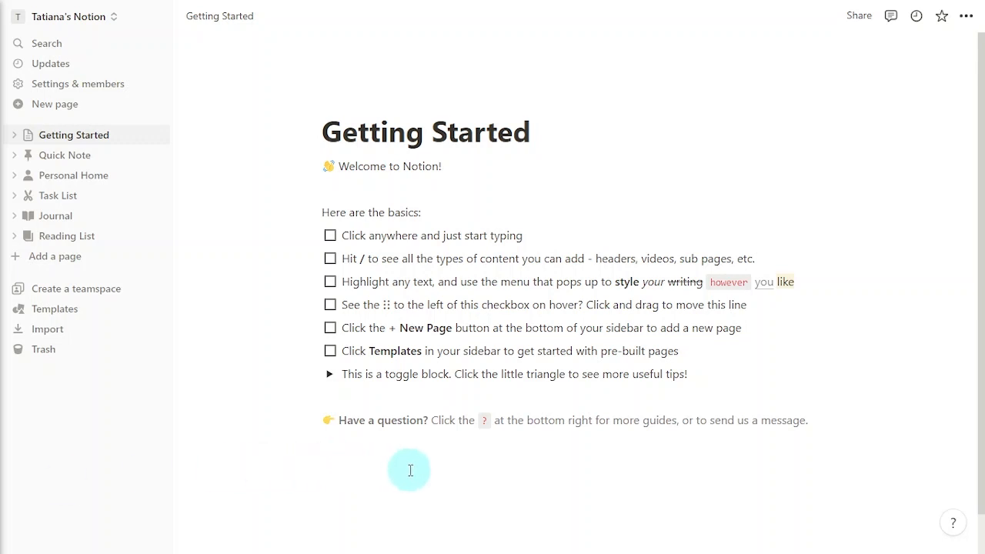
pyautogui.click(410, 470)
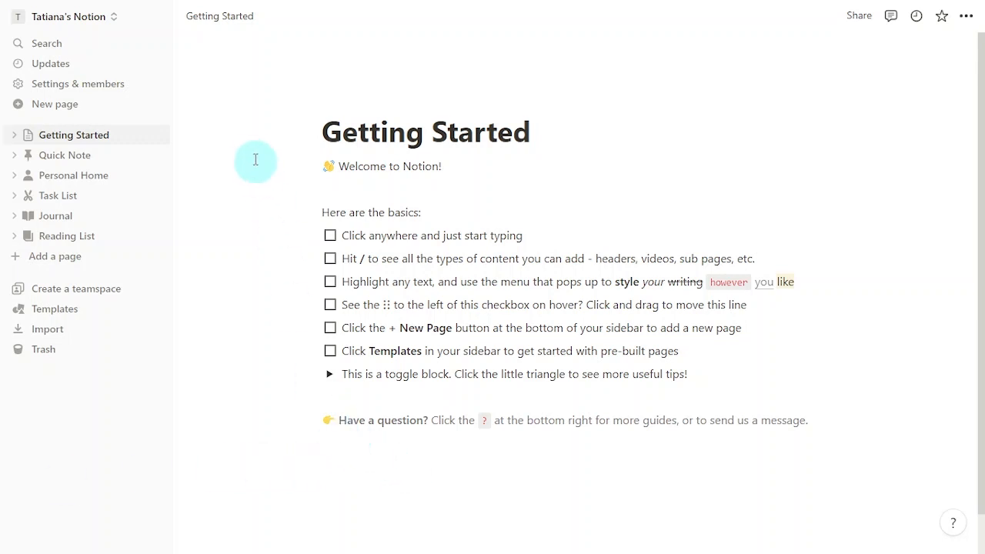
# Create an empty private page titled "My first page" and open it as a full page
pyautogui.click(111, 108)
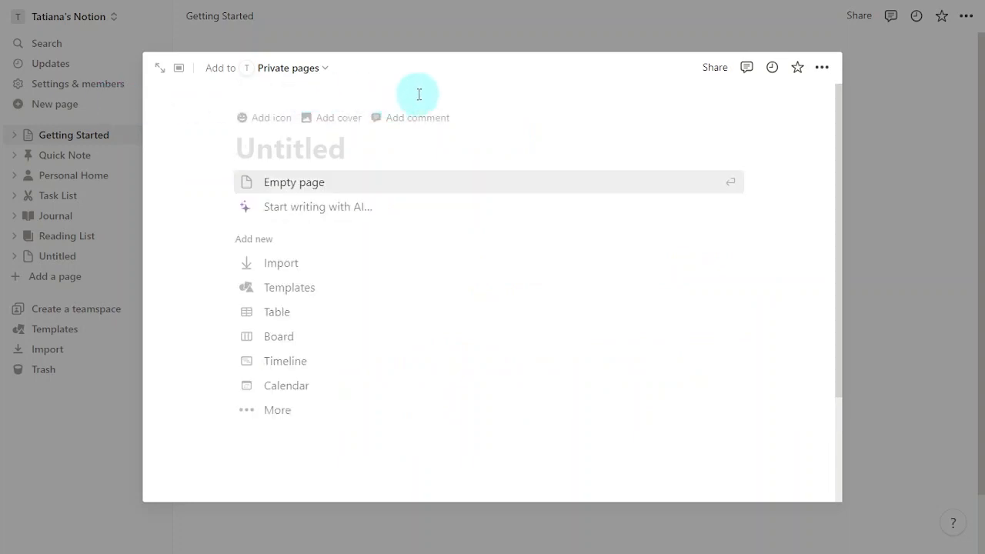
pyautogui.write('My first page')
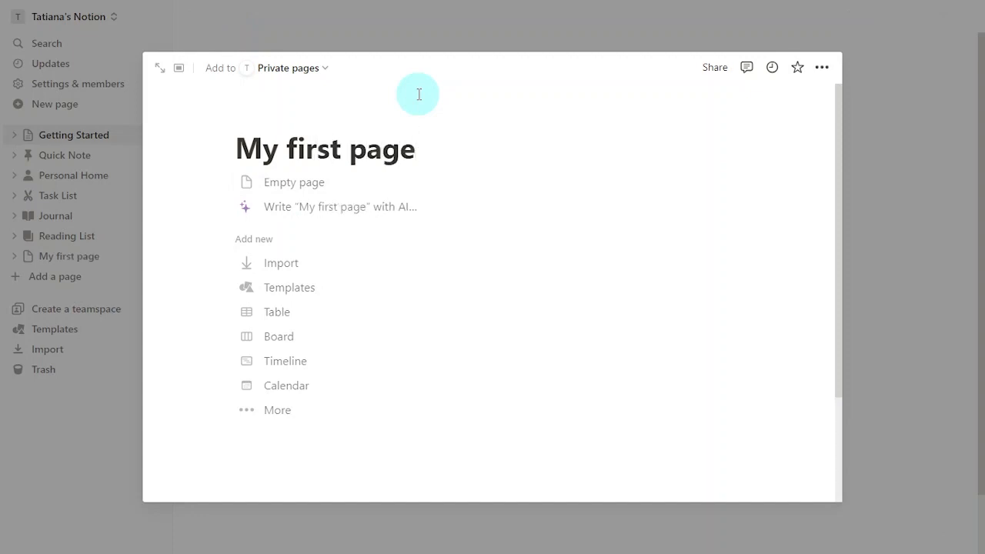
pyautogui.click(374, 185)
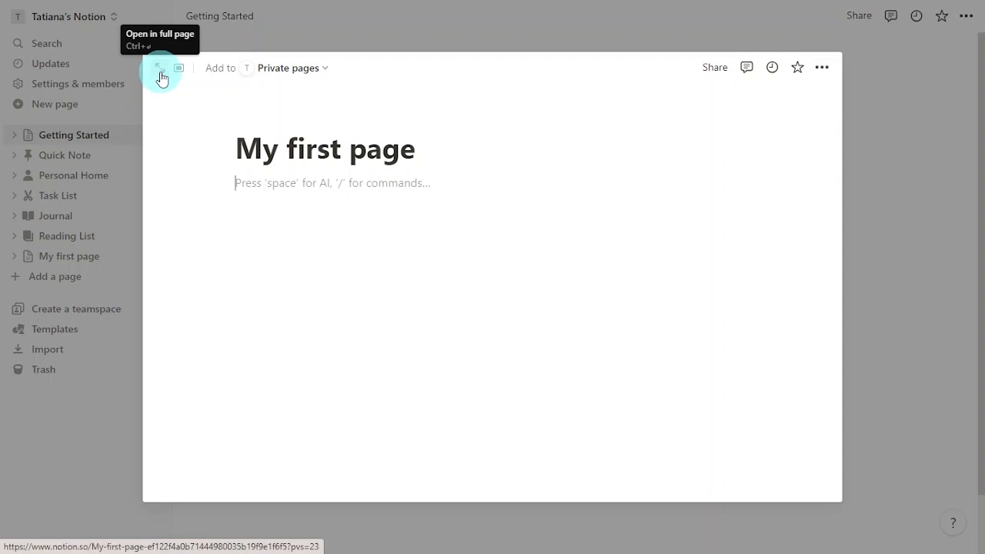
pyautogui.click(160, 73)
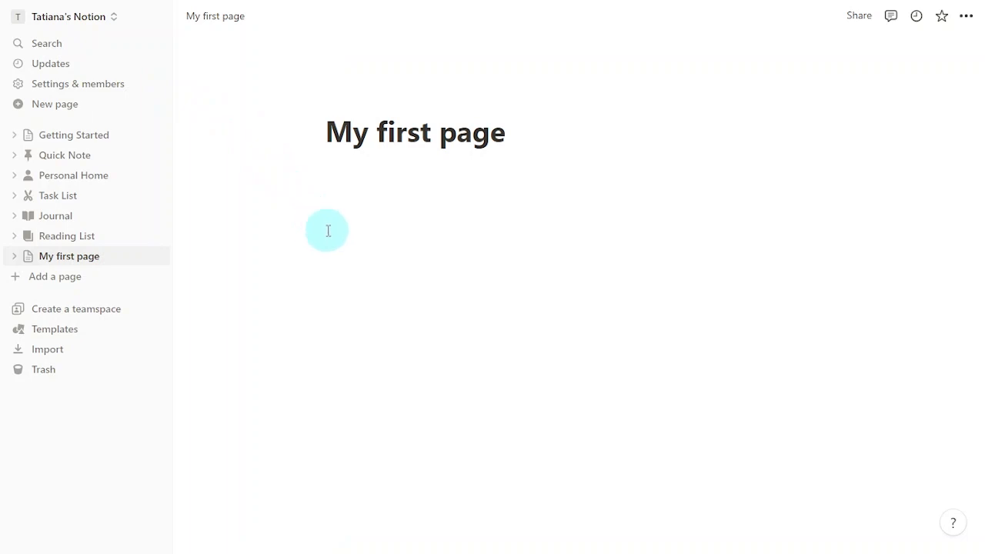
# Add an icon to the page, searching the built-in icons for "star" and picking the solid star in pink
pyautogui.moveTo(592, 103)
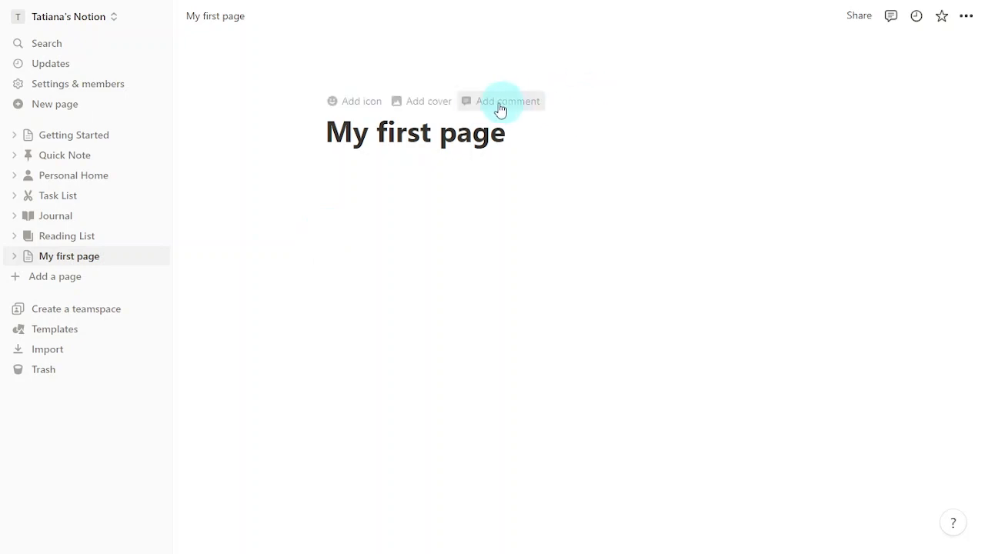
pyautogui.click(380, 109)
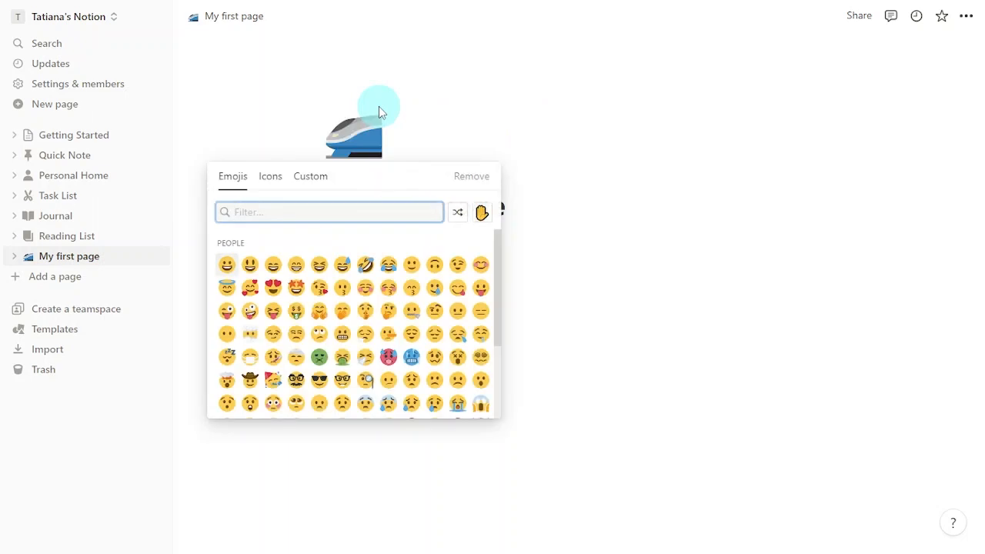
pyautogui.click(276, 182)
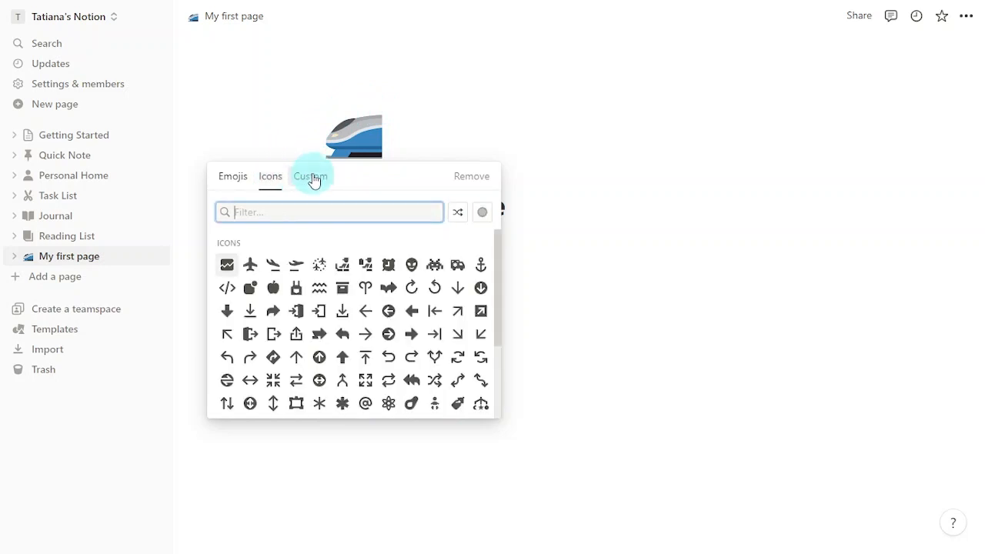
pyautogui.click(313, 181)
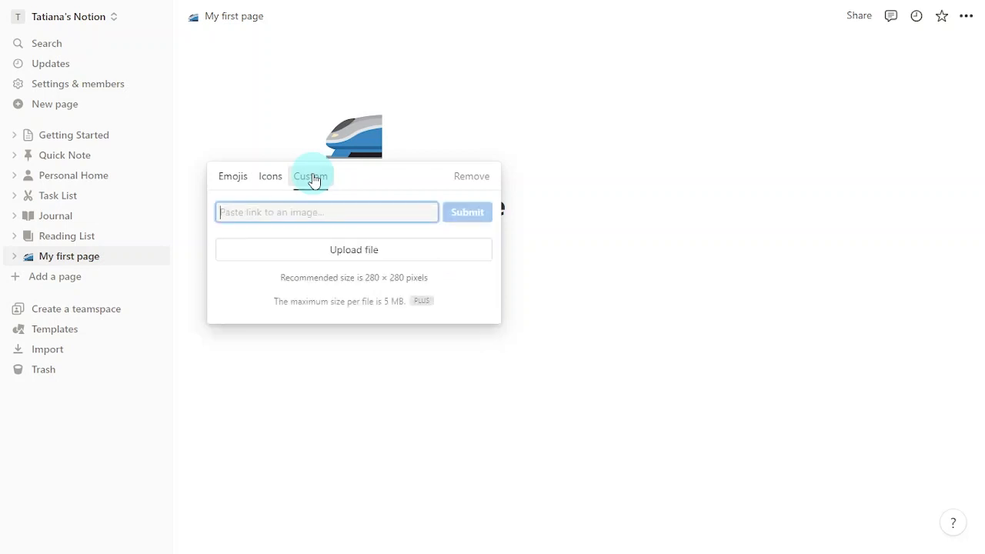
pyautogui.click(267, 183)
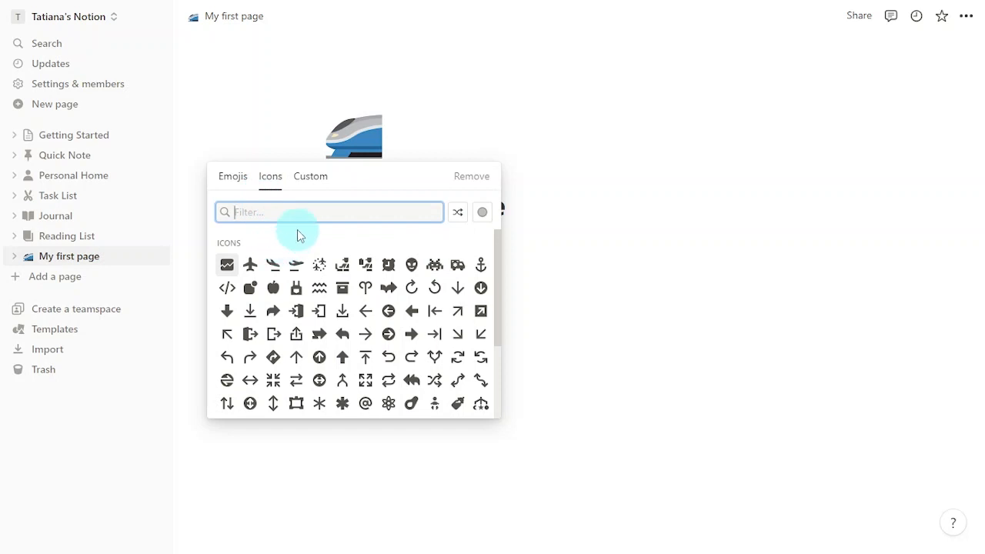
pyautogui.write('star')
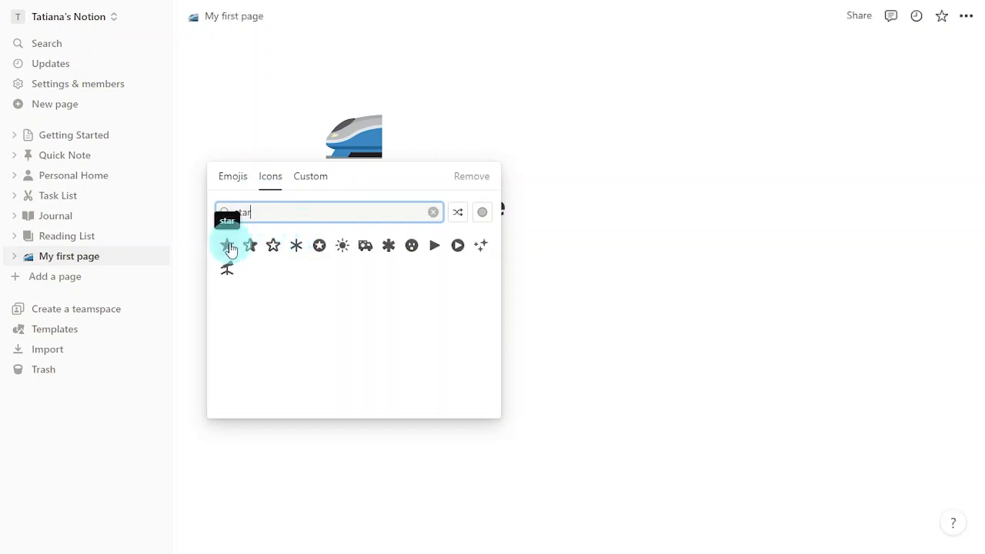
pyautogui.moveTo(229, 251)
pyautogui.click(251, 296)
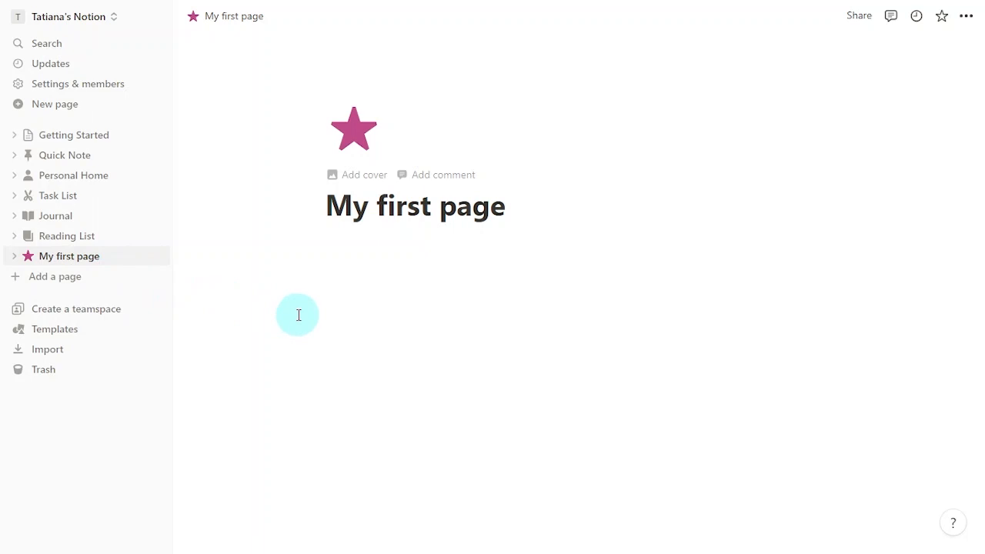
# Add a cover to the page and change it to the pale abstract paint image from Unsplash
pyautogui.click(363, 177)
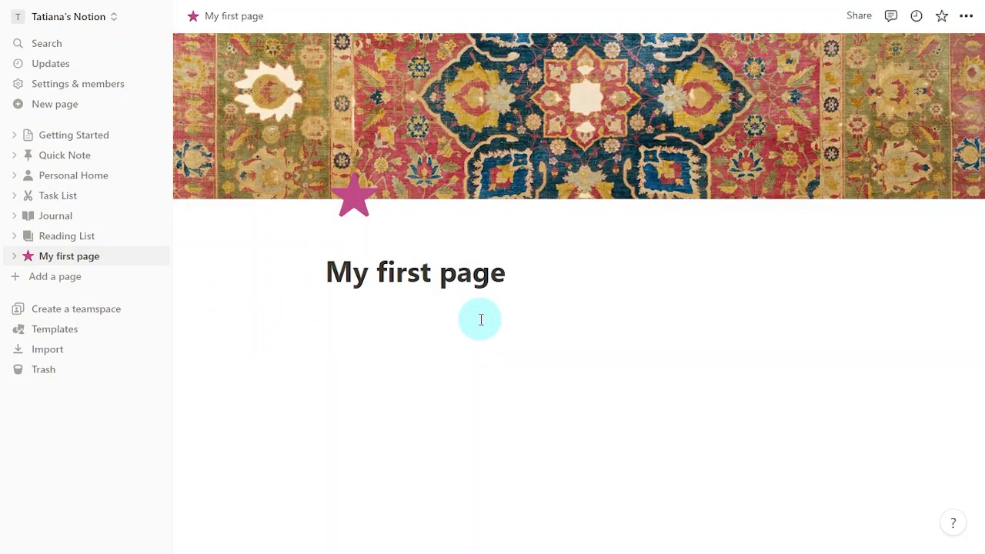
pyautogui.moveTo(677, 187)
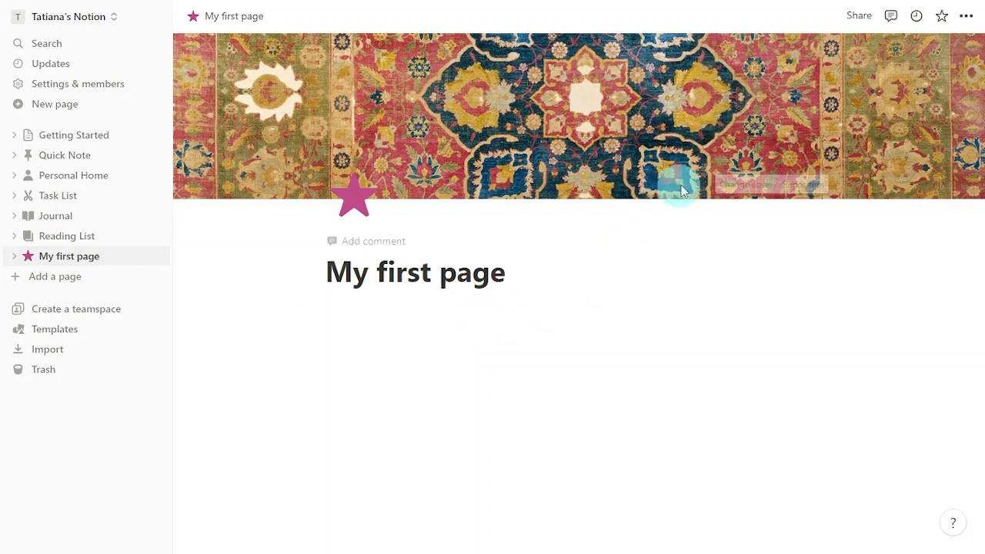
pyautogui.click(760, 188)
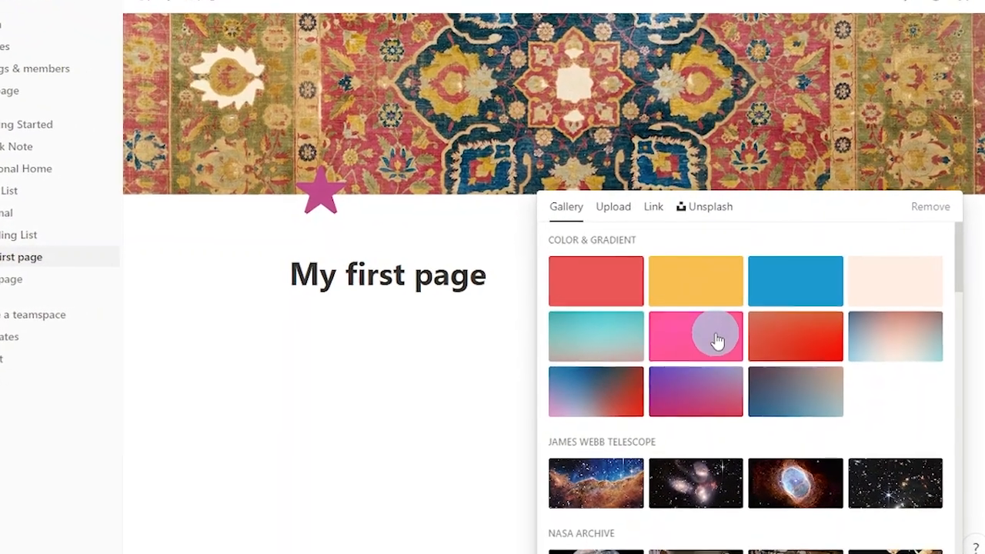
pyautogui.click(605, 204)
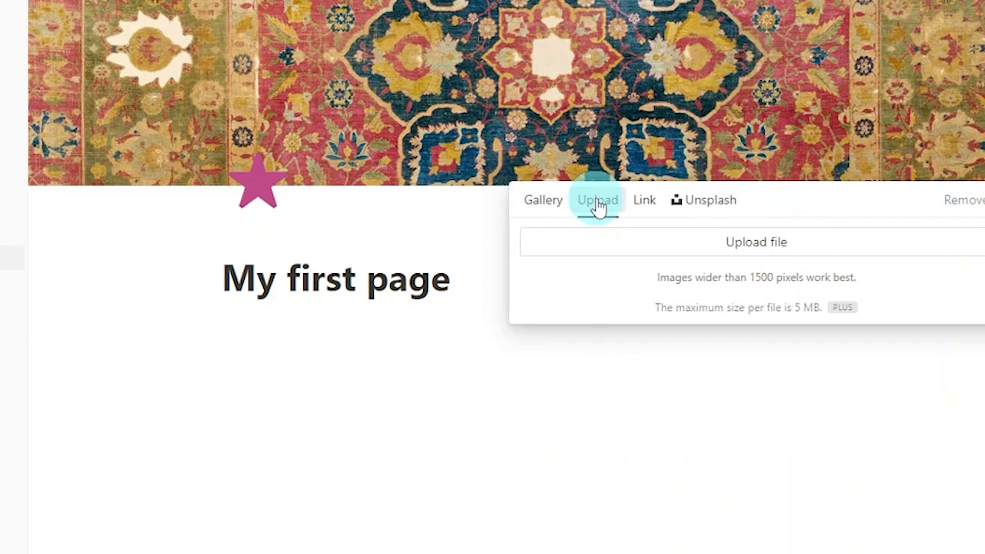
pyautogui.click(648, 207)
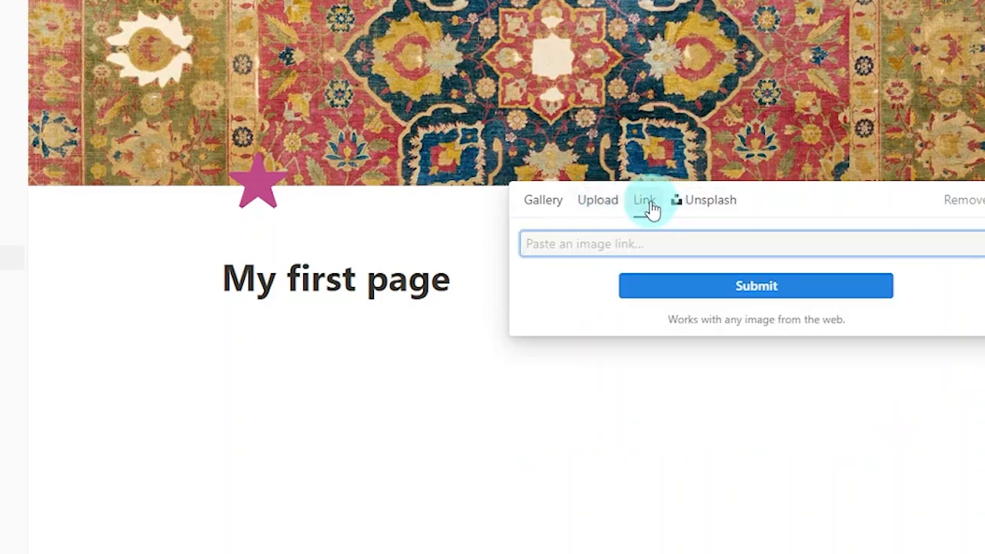
pyautogui.click(715, 213)
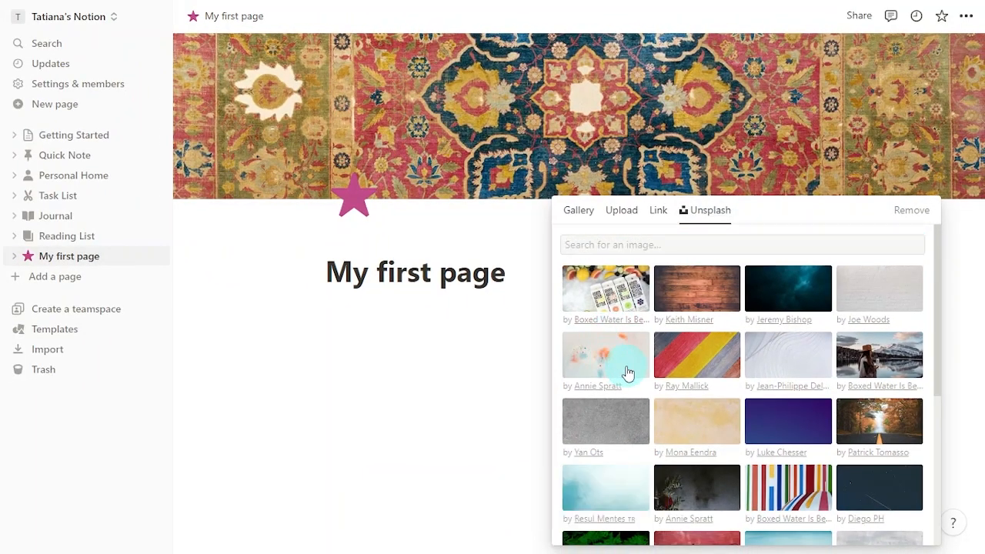
pyautogui.click(627, 372)
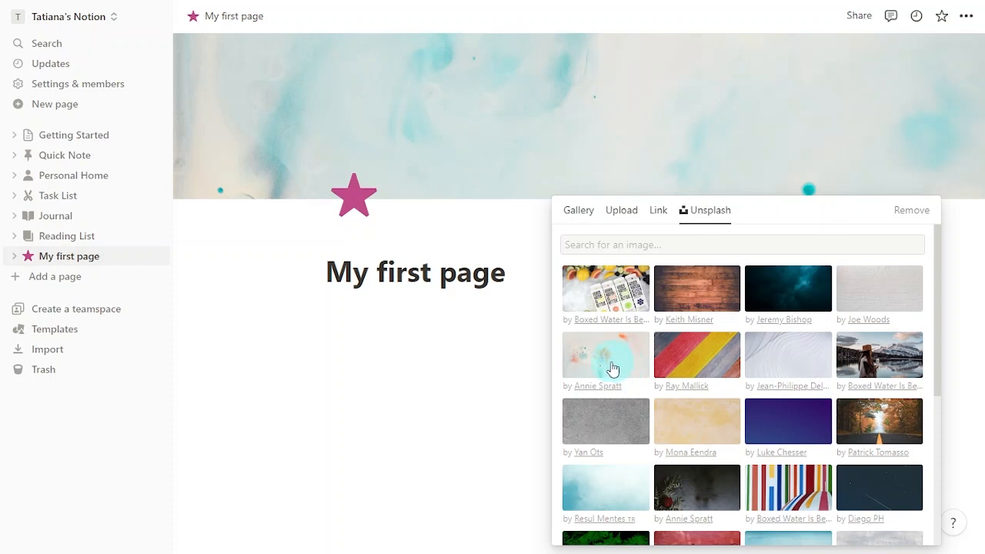
pyautogui.click(462, 383)
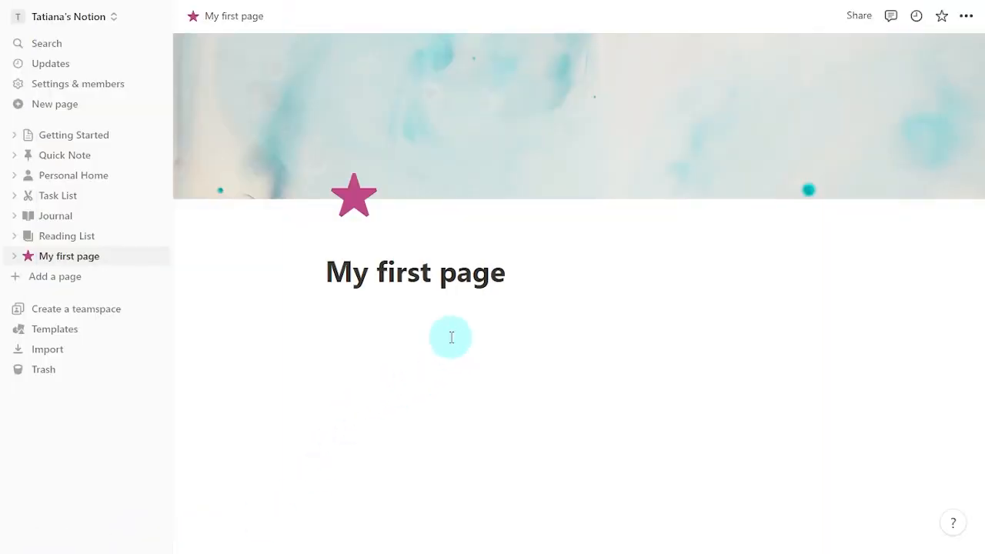
pyautogui.click(445, 310)
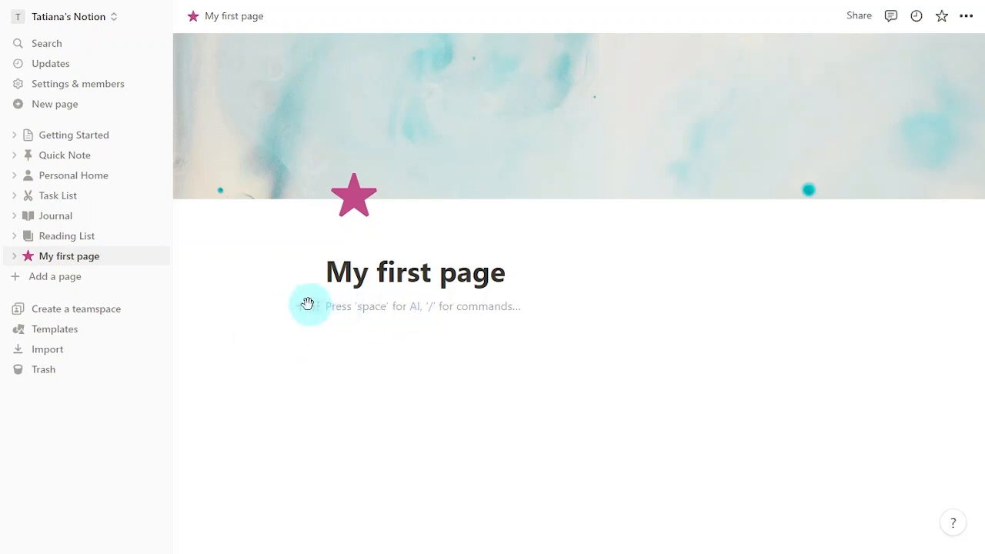
pyautogui.click(300, 305)
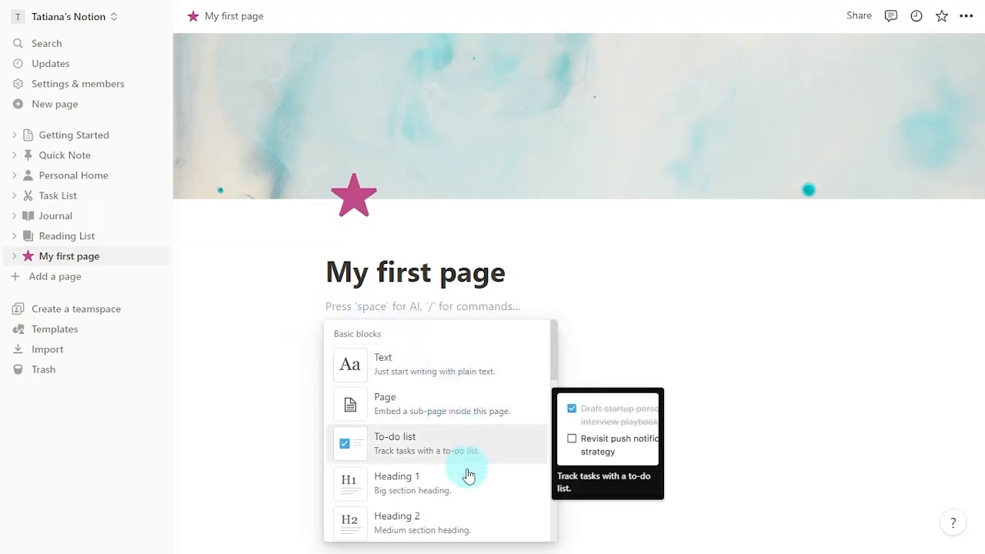
pyautogui.click(466, 307)
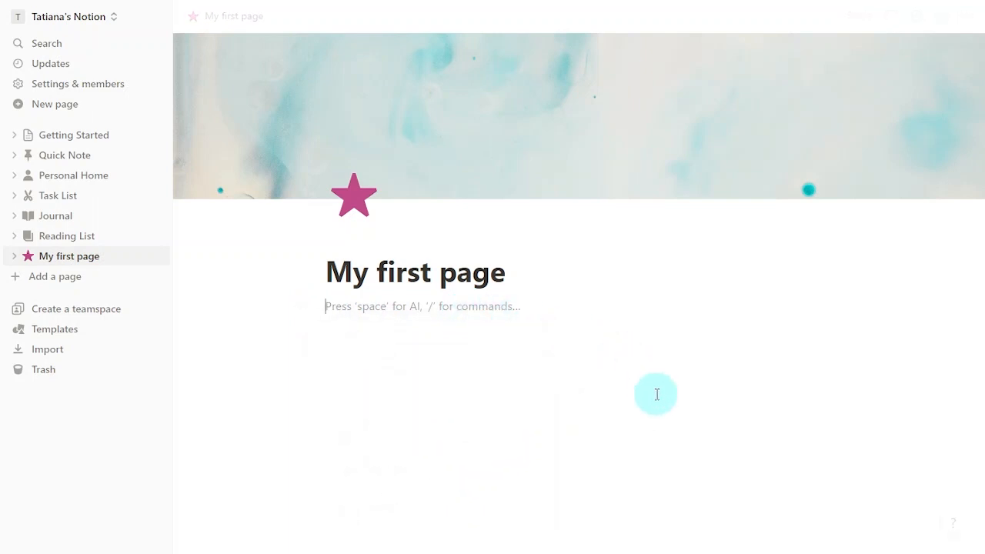
# Insert a callout block below the page title containing the text "This is my first page in Notion"
pyautogui.write('/')
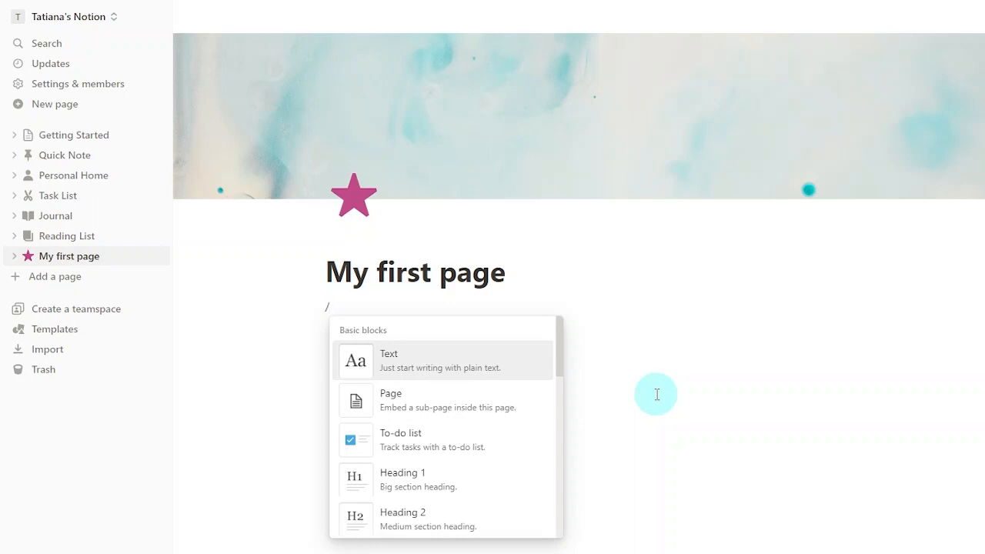
pyautogui.moveTo(561, 363); pyautogui.dragTo(629, 356)
pyautogui.click(629, 356)
pyautogui.press('BackSpace')
pyautogui.write('callout')
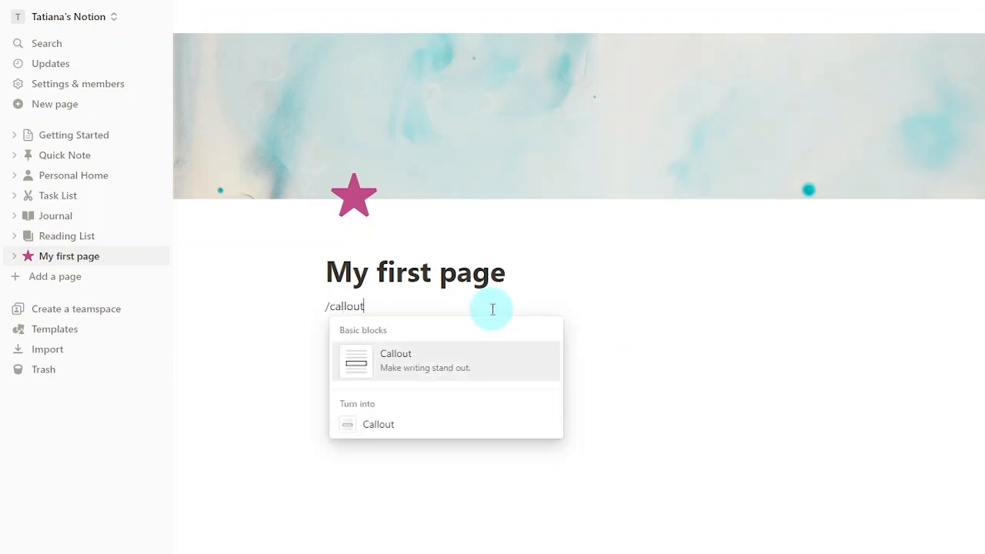
pyautogui.press('Return')
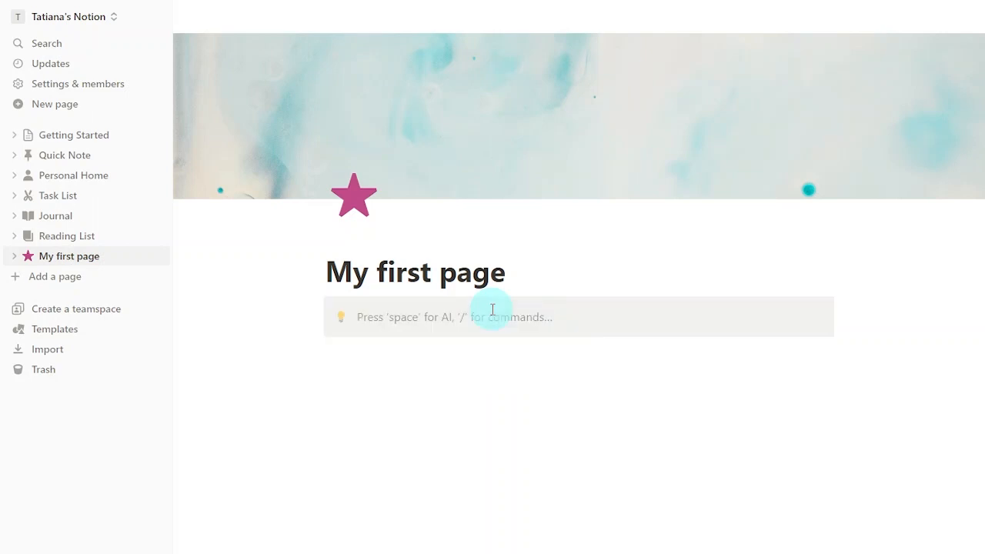
pyautogui.write('This')
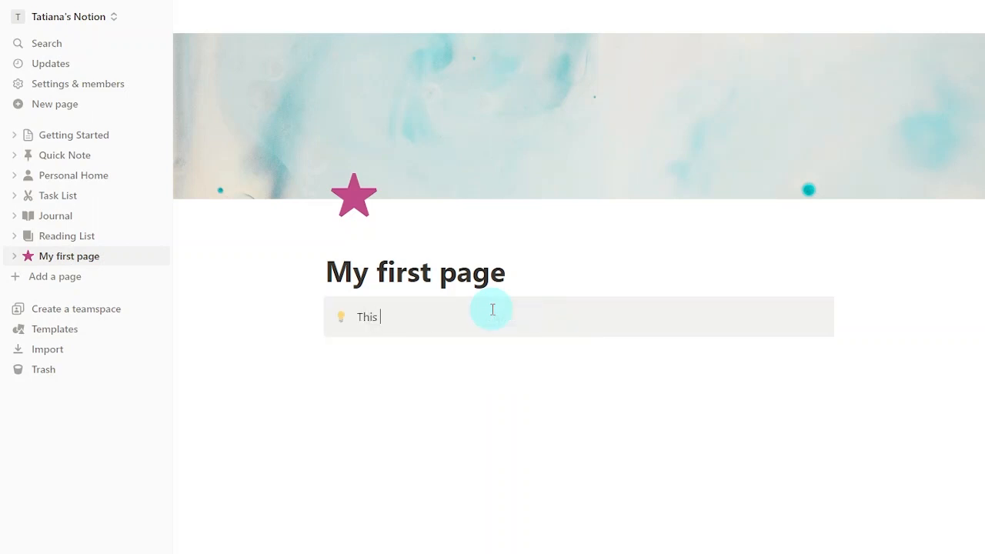
pyautogui.write(' is my first page in Notion')
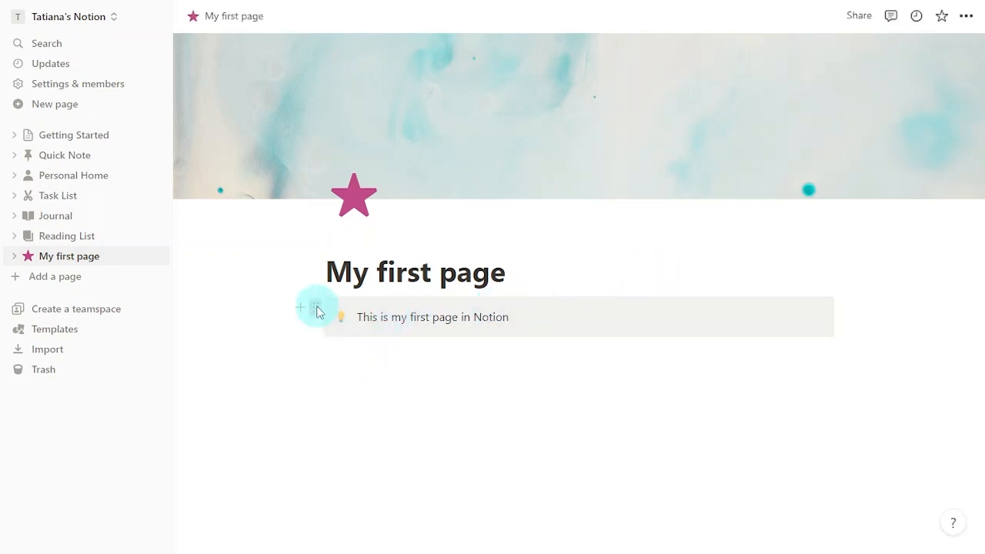
# Give the callout a purple background and change its icon to the fire emoji
pyautogui.click(315, 306)
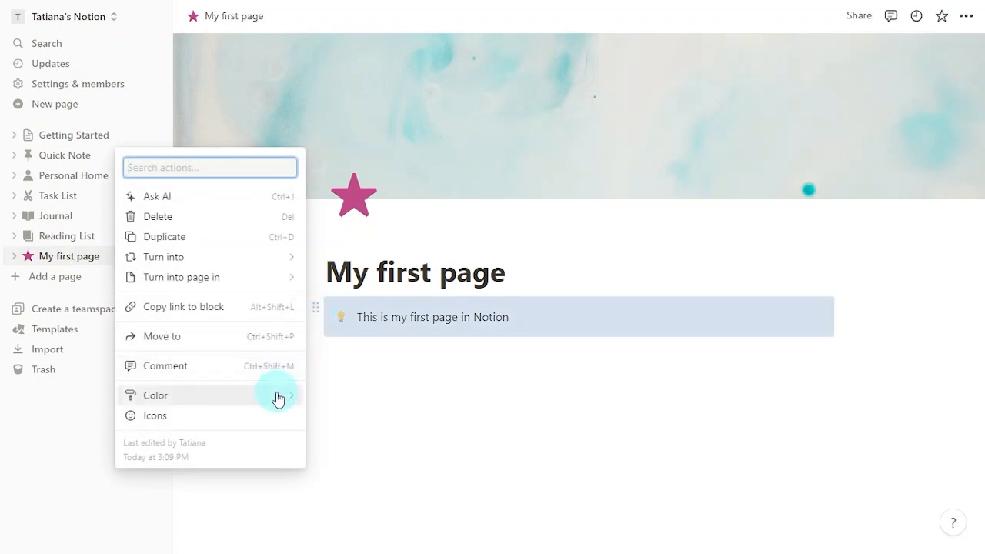
pyautogui.moveTo(277, 398)
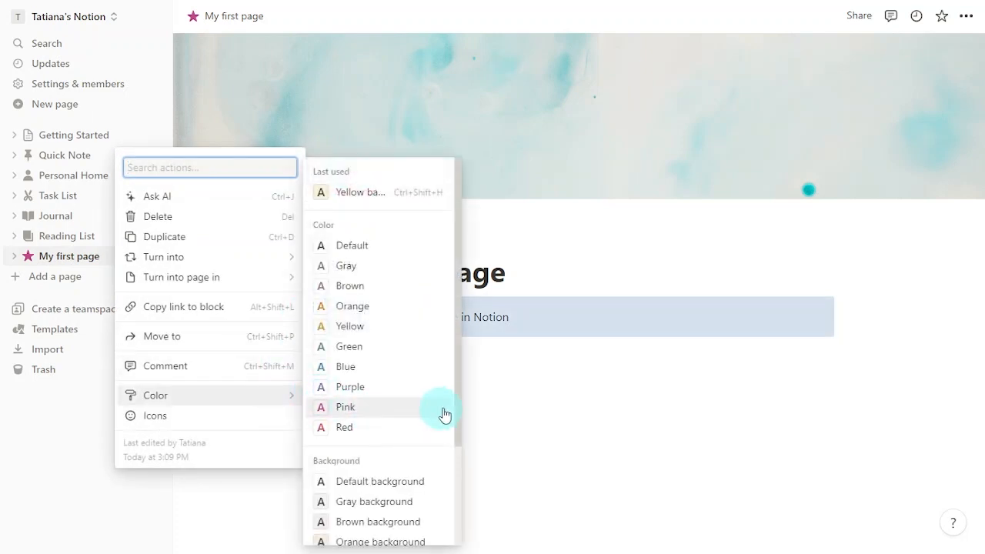
pyautogui.scroll(-1, 455, 406)
pyautogui.scroll(-2, 472, 462)
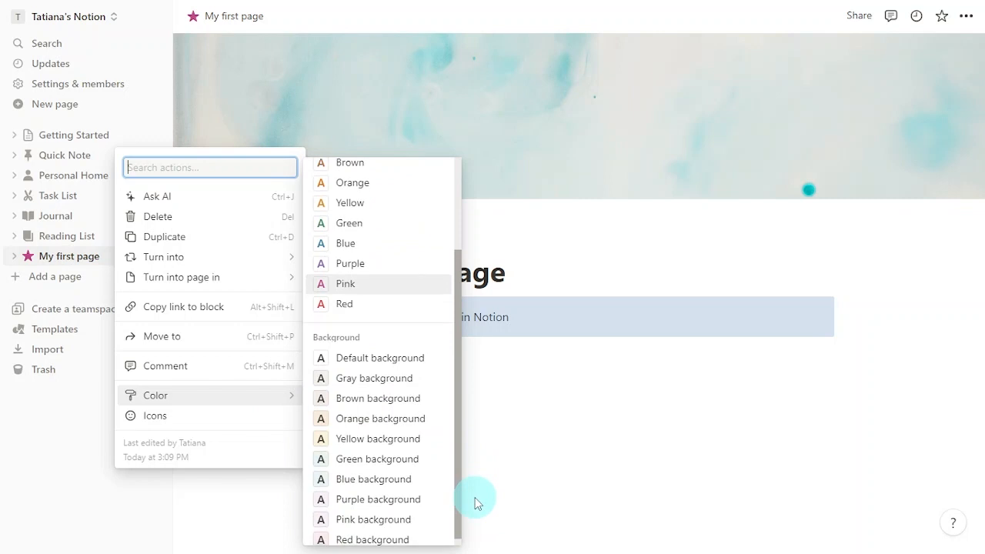
pyautogui.click(418, 492)
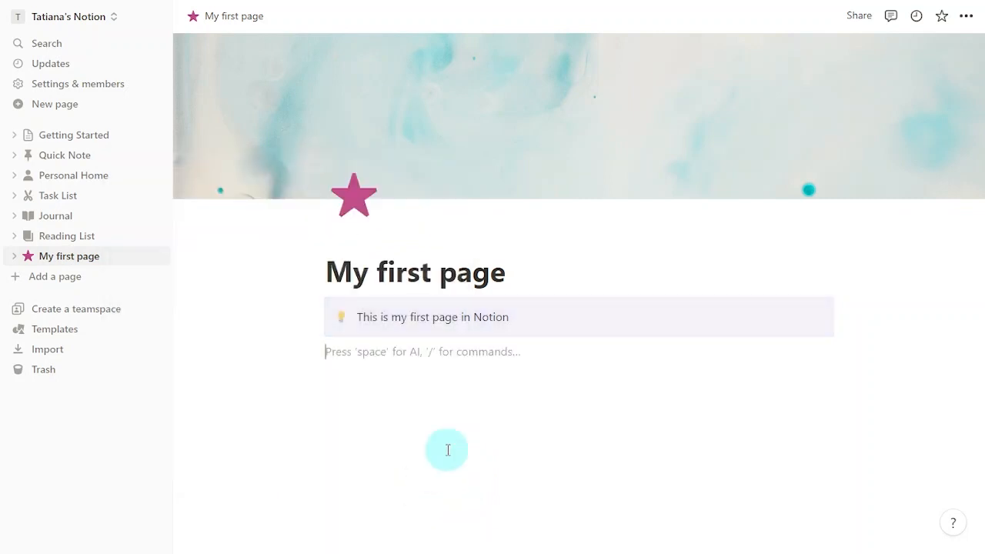
pyautogui.click(341, 317)
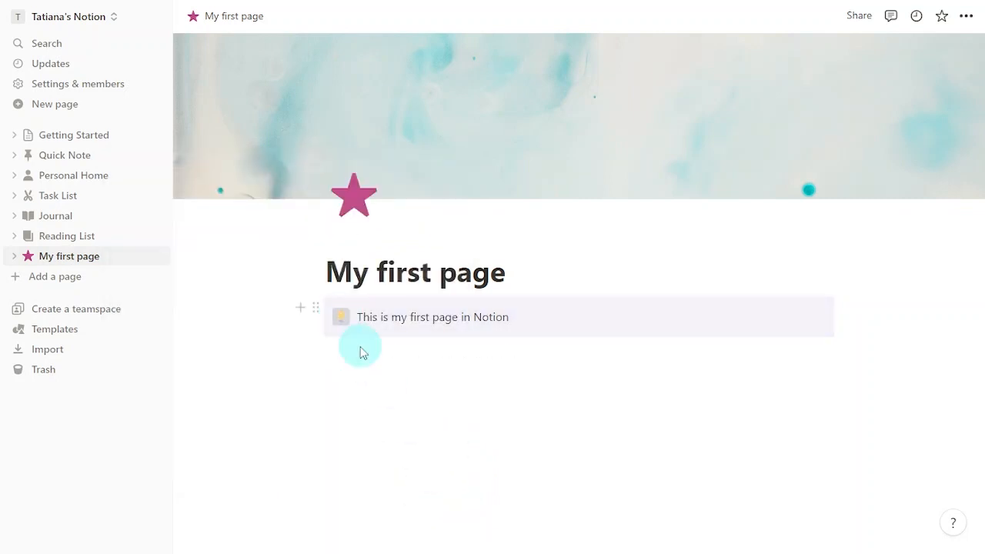
pyautogui.click(375, 151)
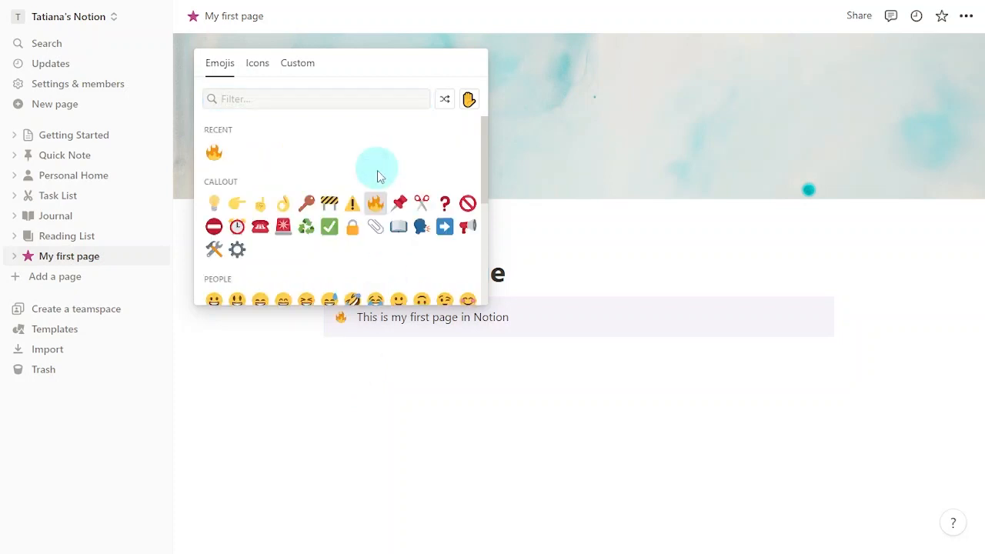
# Write the text line "How to include elements in Notion" below the callout, leaving an empty line between them
pyautogui.click(479, 382)
pyautogui.write('How to i')
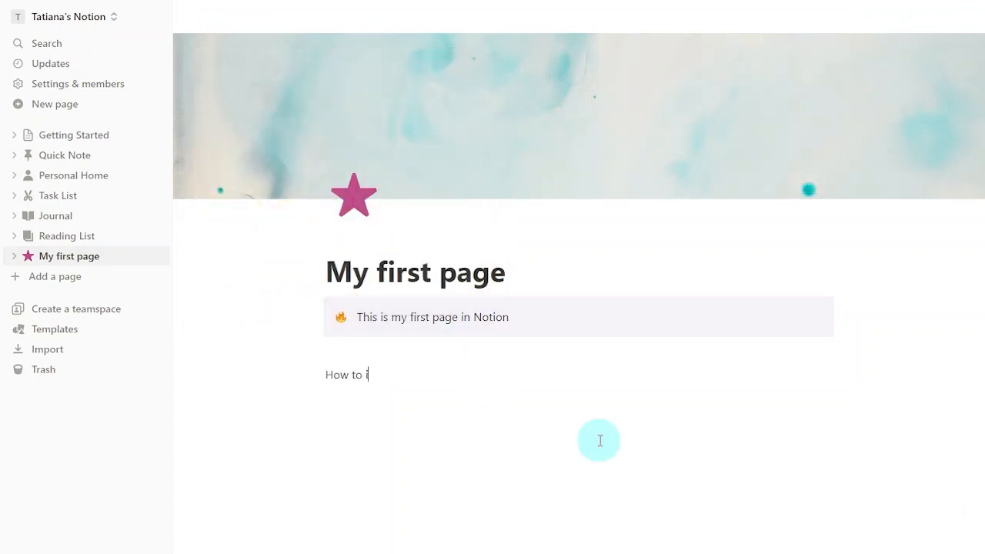
pyautogui.write('nclude elements in Notion')
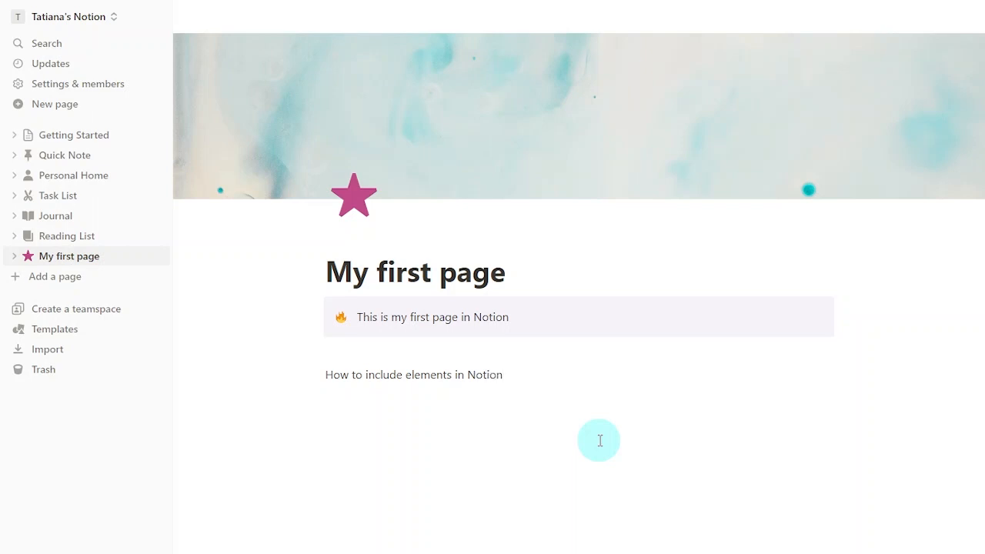
# Make the words "include elements" in the text line below the callout bold and pink
pyautogui.hotkey('ctrl', 'shift', 'Left')
pyautogui.hotkey('ctrl', 'shift', 'Left')
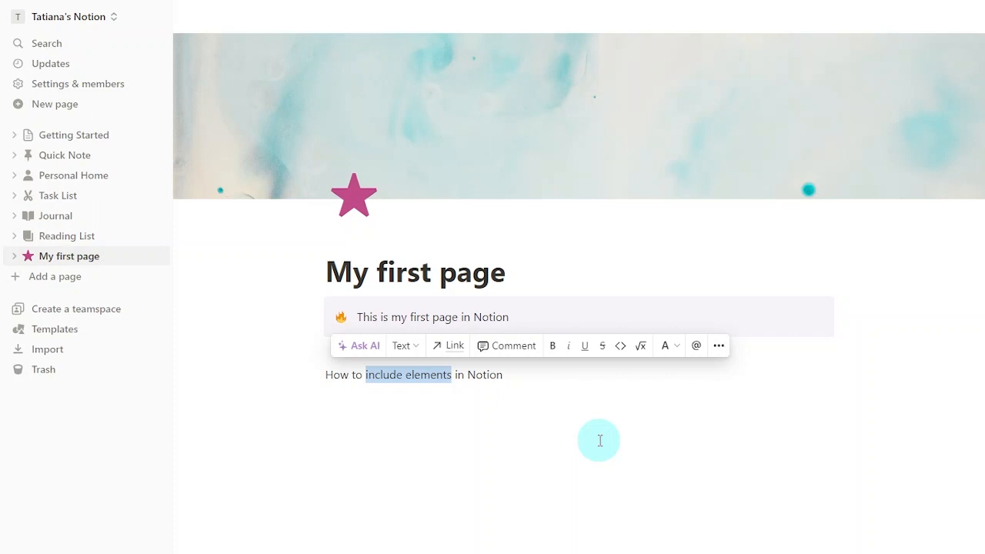
pyautogui.click(553, 347)
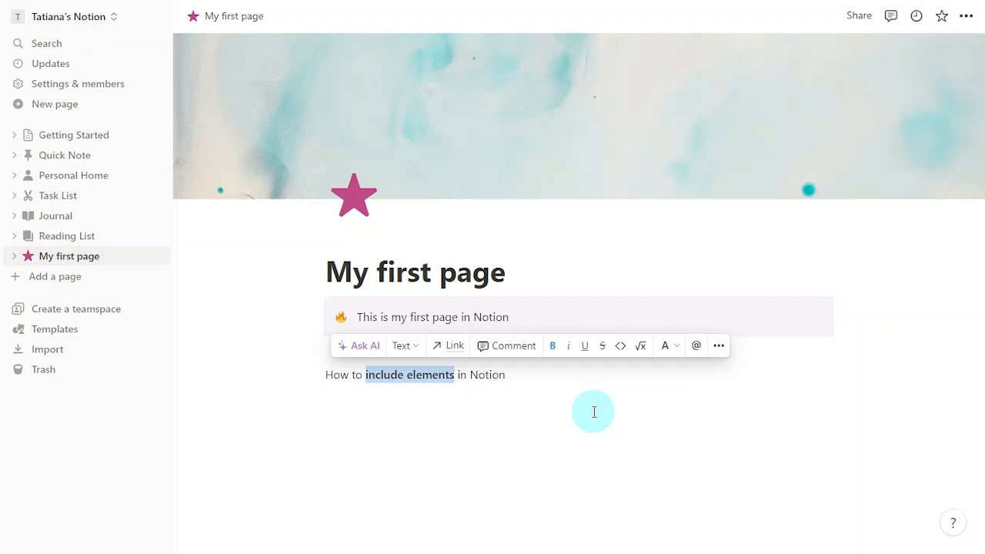
pyautogui.click(668, 348)
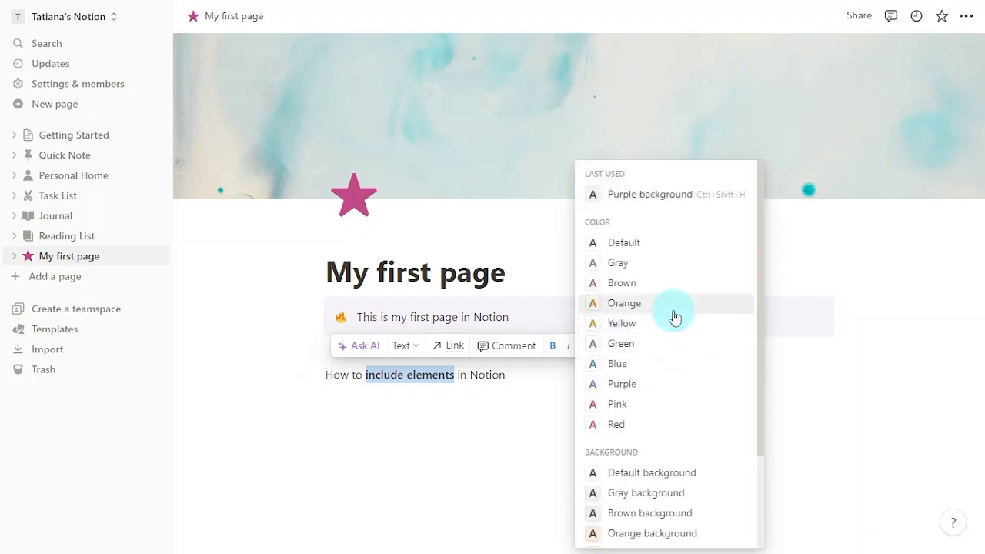
pyautogui.click(676, 405)
pyautogui.click(543, 428)
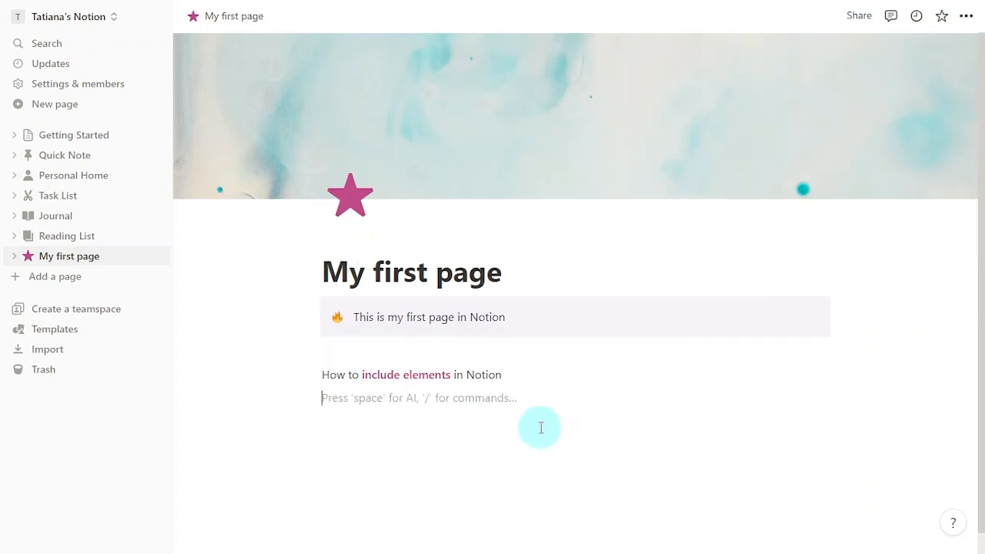
# Delete the line "How to include elements in Notion" from the page
pyautogui.click(310, 370)
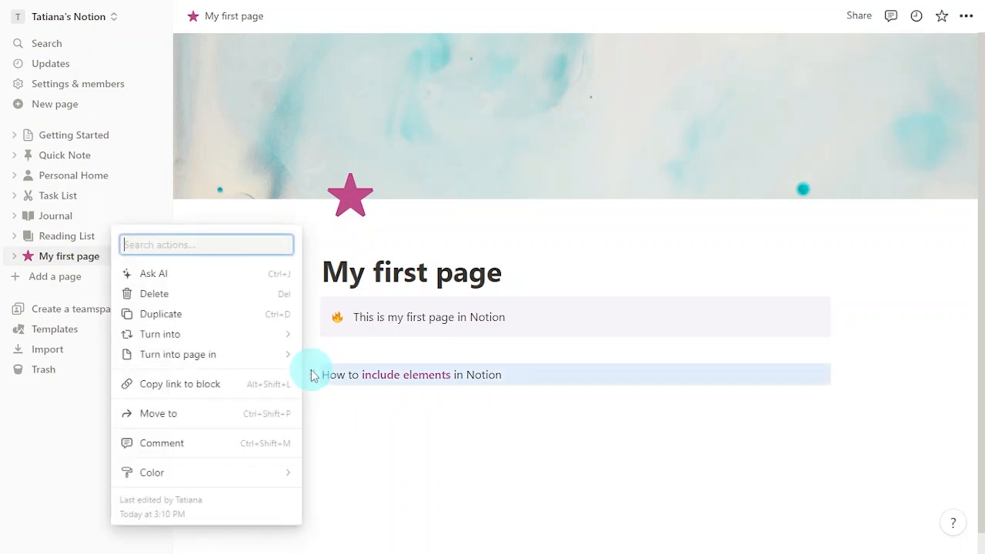
pyautogui.click(225, 297)
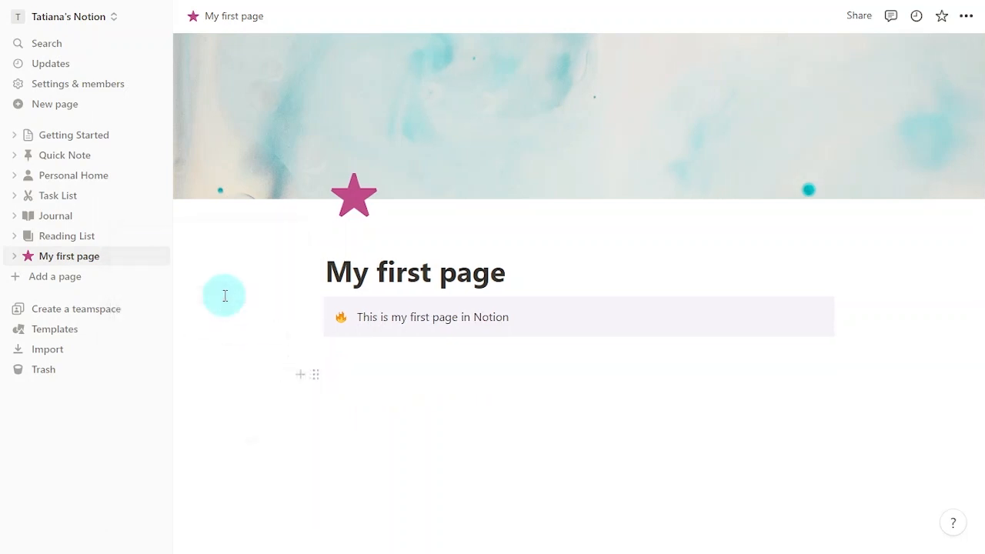
# Insert a 2 columns block from the advanced blocks on the empty line below the callout
pyautogui.click(383, 371)
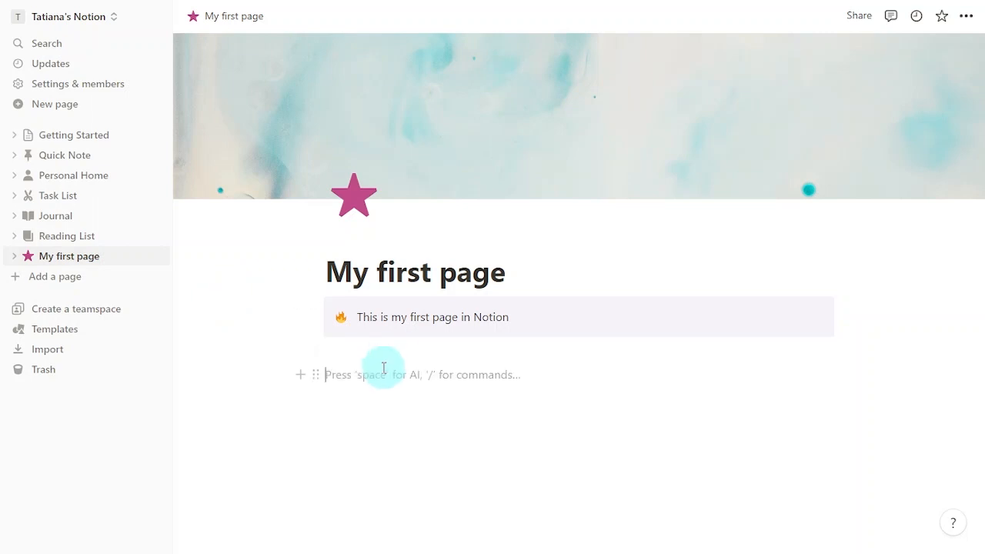
pyautogui.click(298, 375)
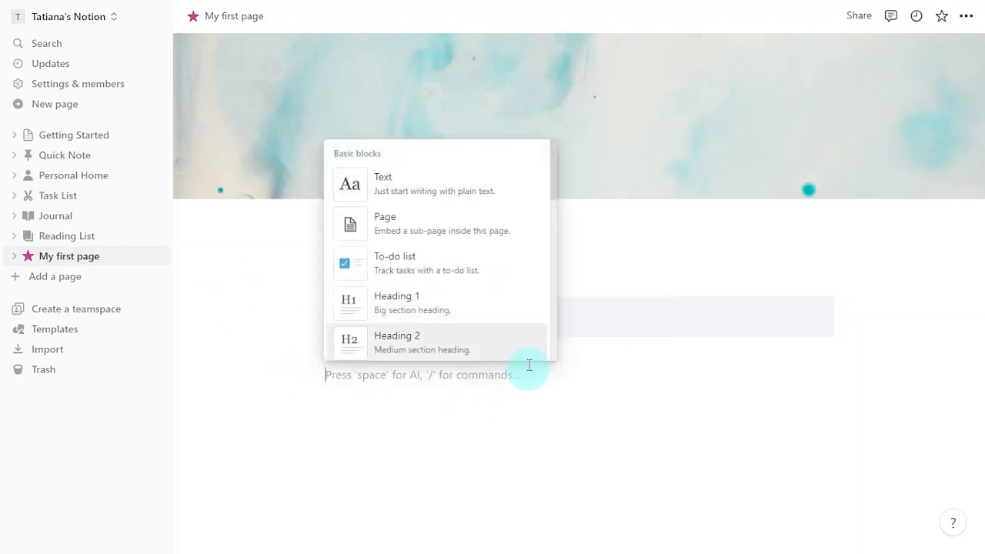
pyautogui.scroll(-8, 532, 334)
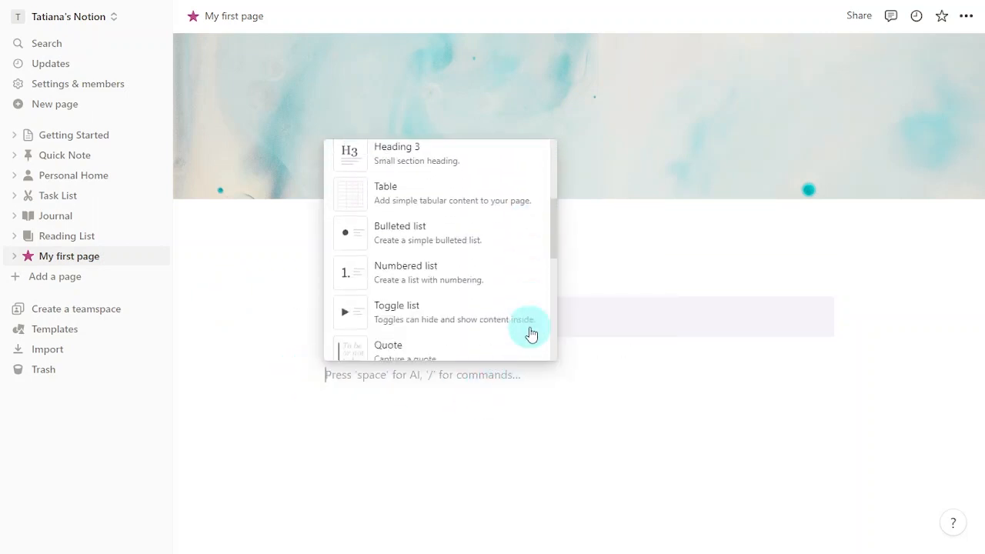
pyautogui.scroll(-4, 532, 333)
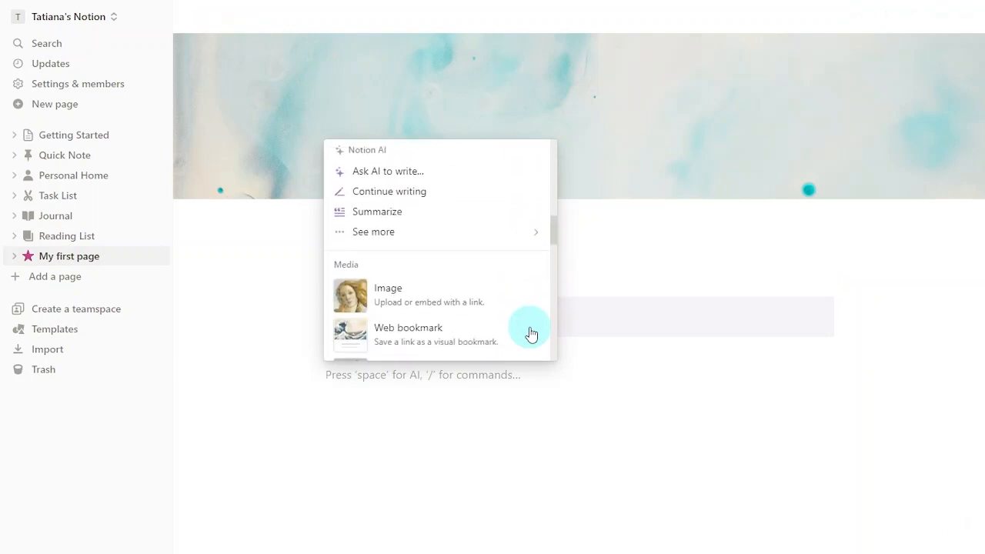
pyautogui.scroll(-6, 531, 334)
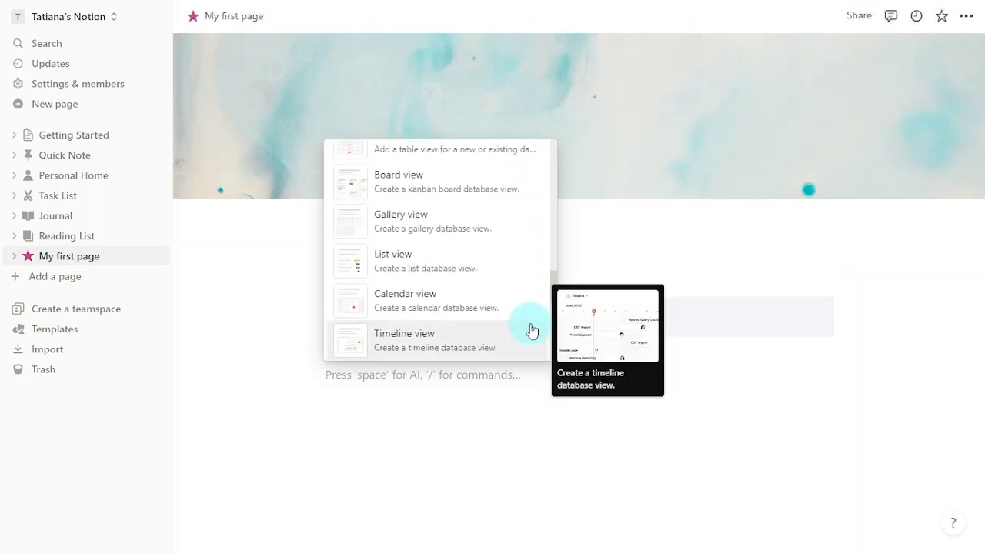
pyautogui.scroll(-4, 531, 331)
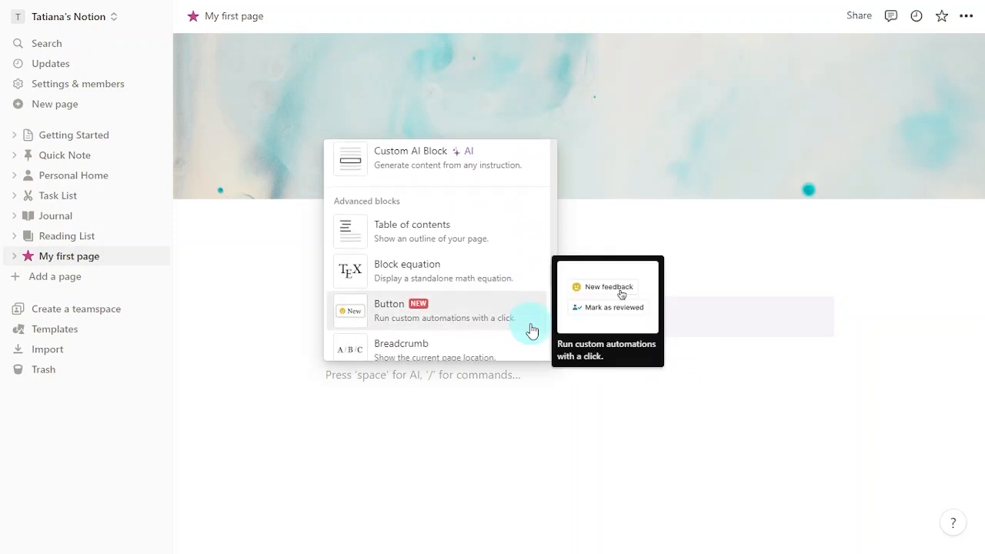
pyautogui.scroll(-5, 531, 330)
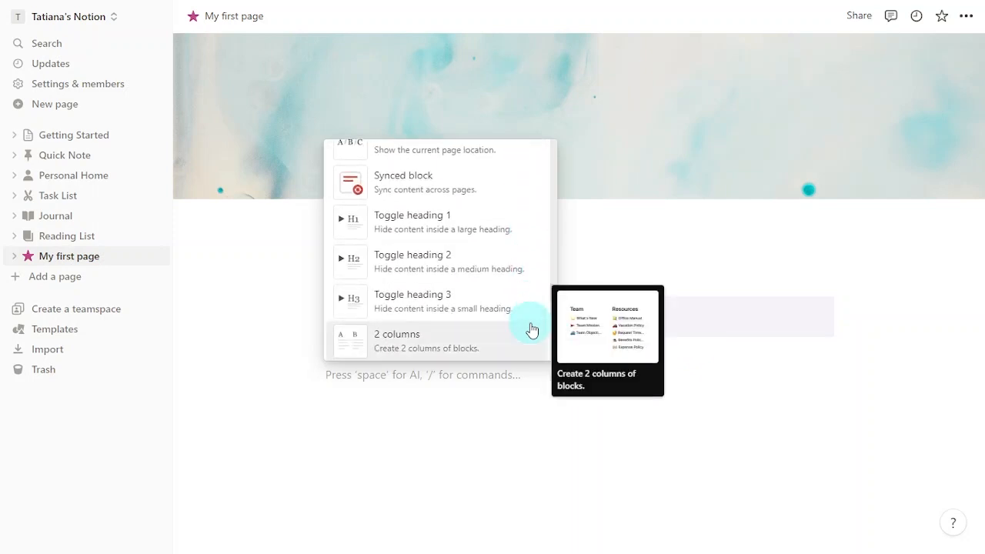
pyautogui.scroll(2, 530, 329)
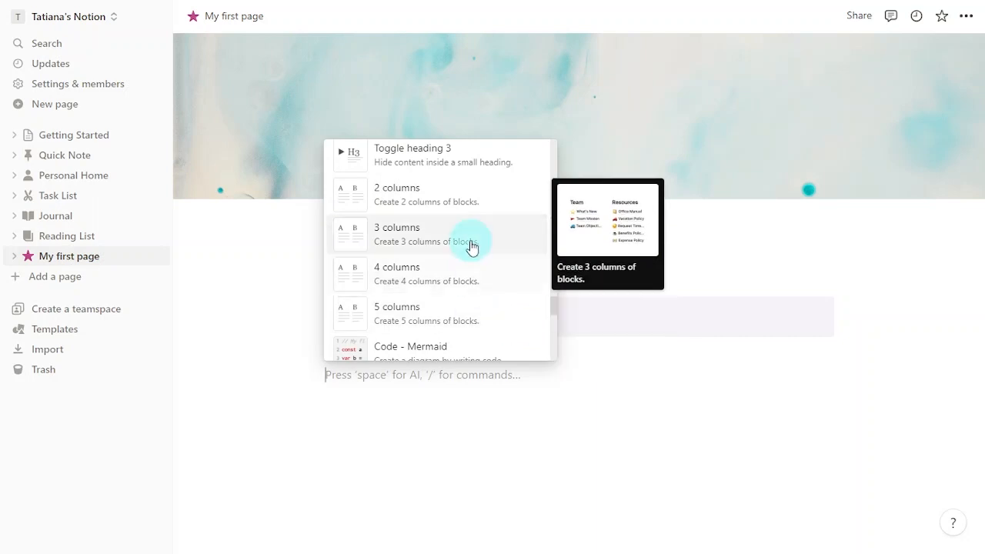
pyautogui.click(496, 201)
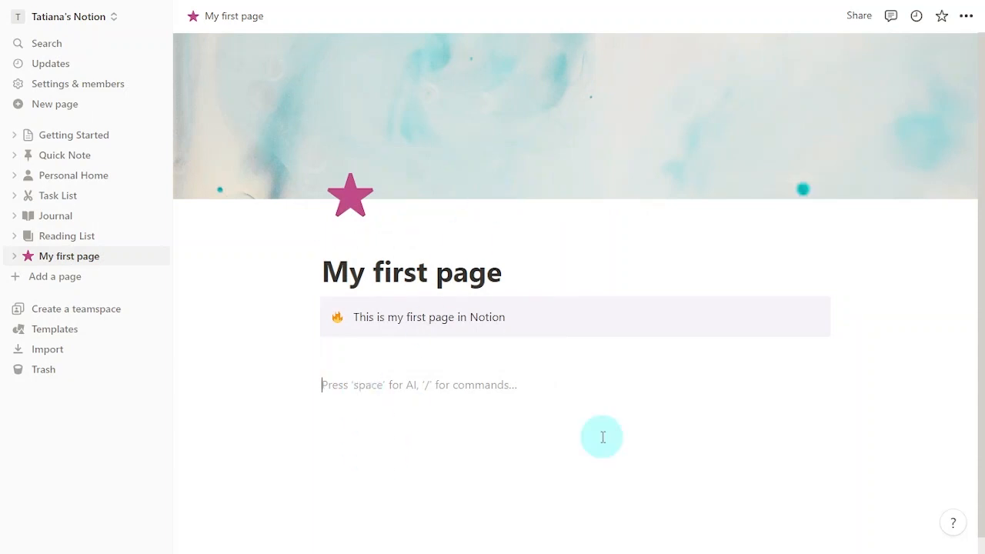
# Enter "buy groceries", "walk the dog" and "go to the dentist" on separate lines in the first column
pyautogui.write('buy groceries')
pyautogui.press('Return')
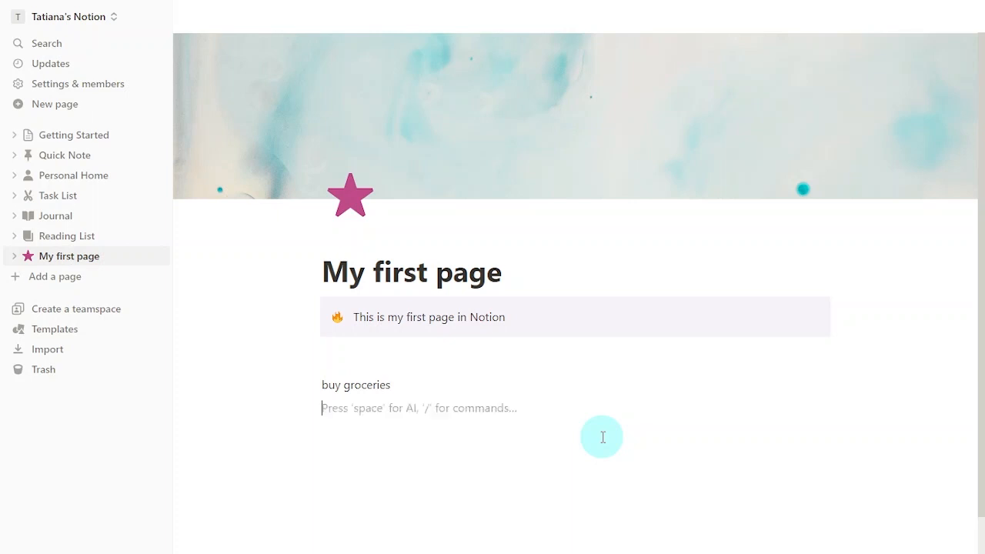
pyautogui.write('walk the dog')
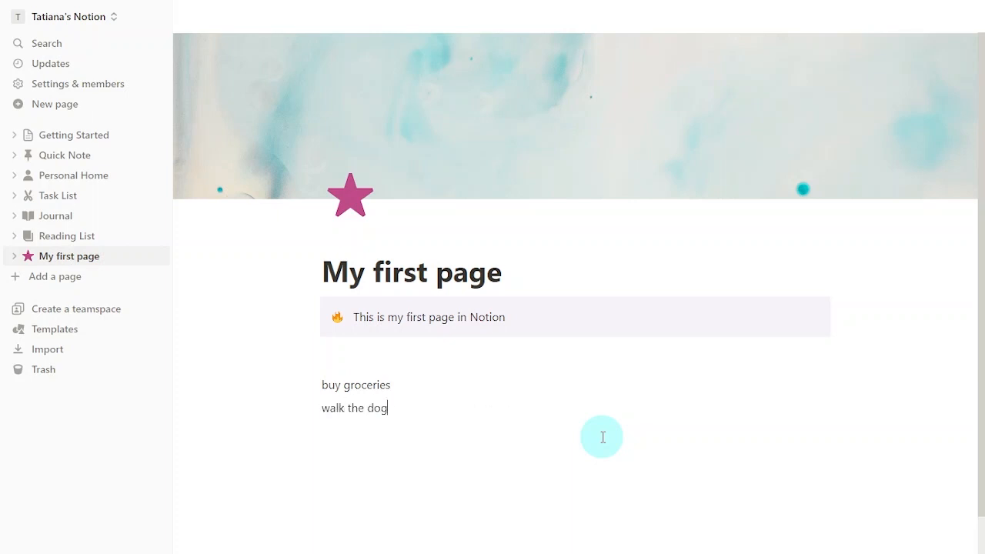
pyautogui.press('Return')
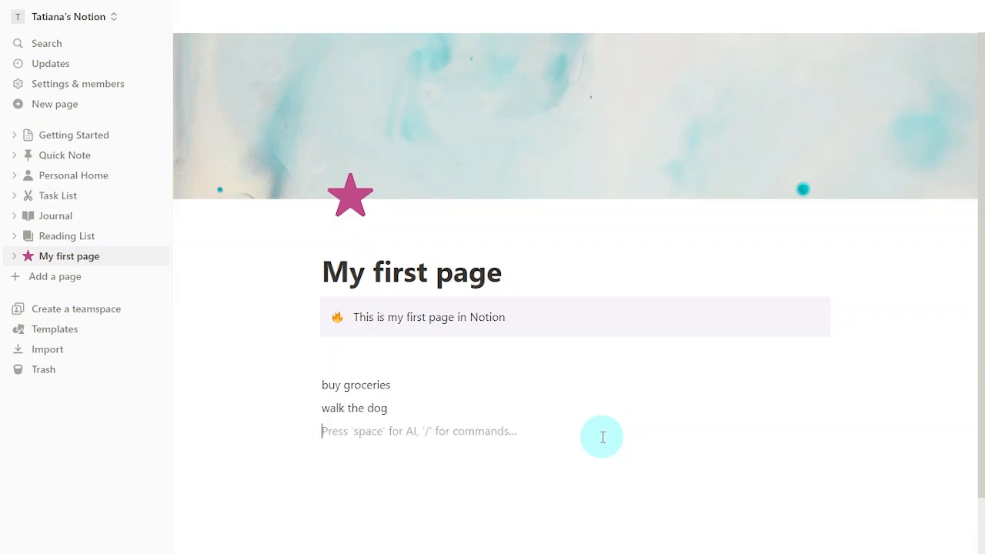
pyautogui.write('go to the dentist')
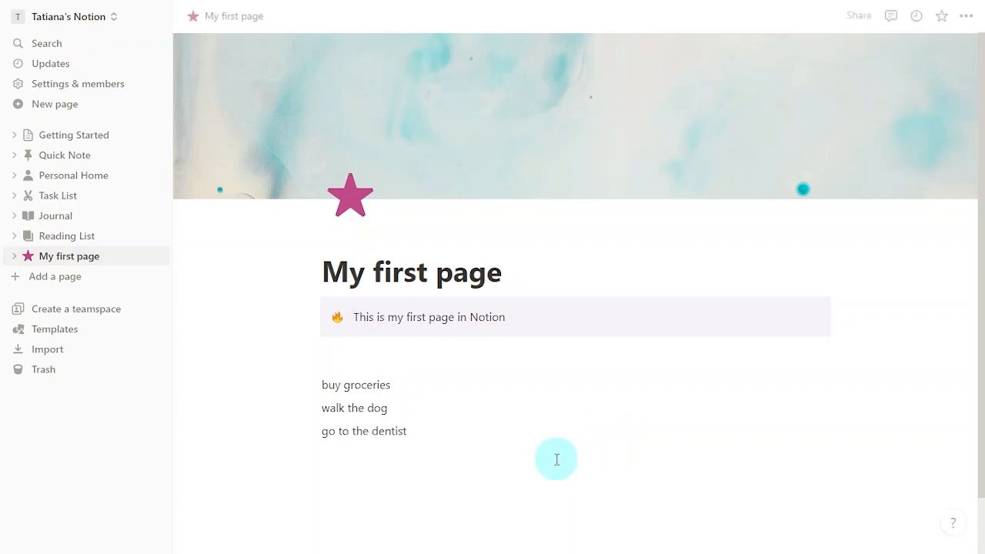
# Turn the three lines "buy groceries", "walk the dog" and "go to the dentist" into a to-do list
pyautogui.moveTo(537, 471); pyautogui.dragTo(334, 385)
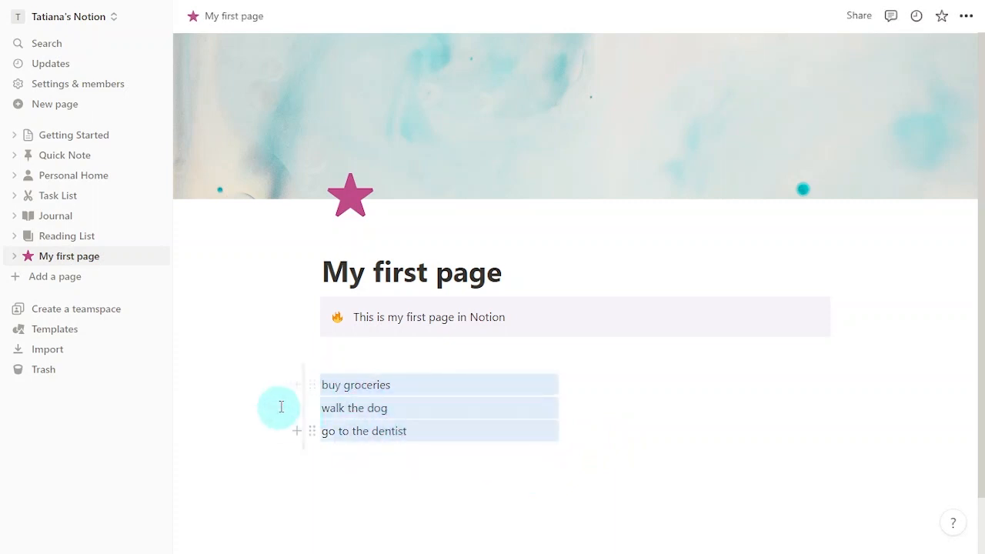
pyautogui.click(313, 385)
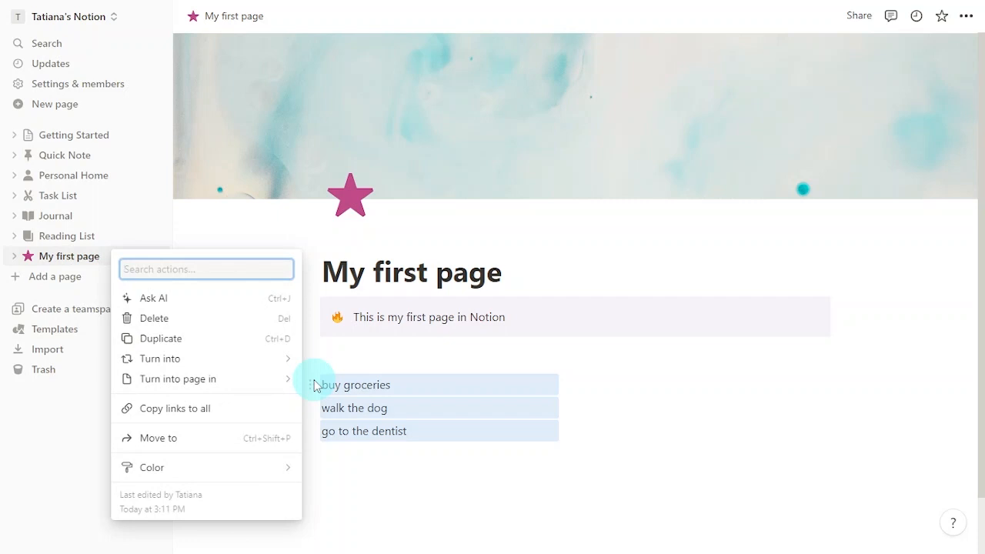
pyautogui.moveTo(202, 363)
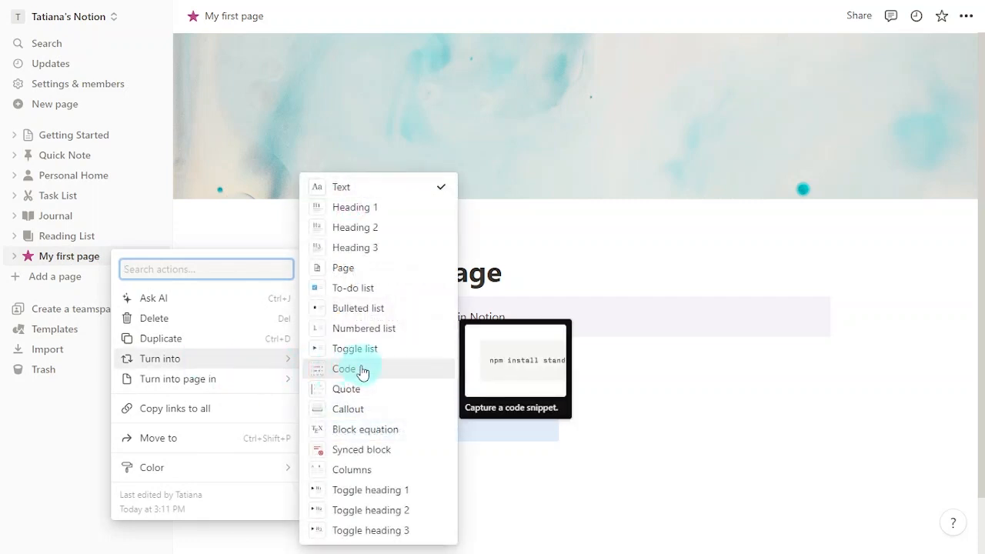
pyautogui.click(408, 287)
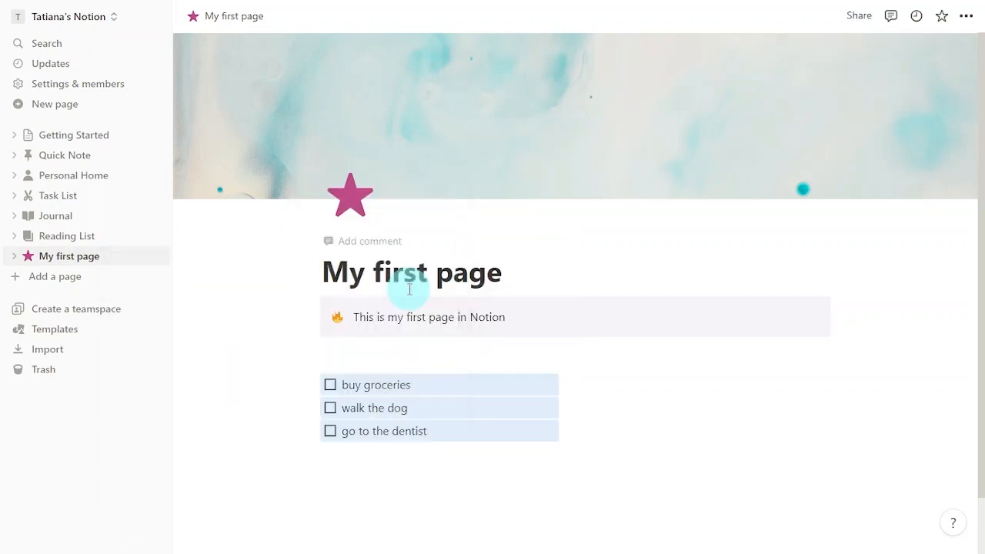
pyautogui.click(416, 456)
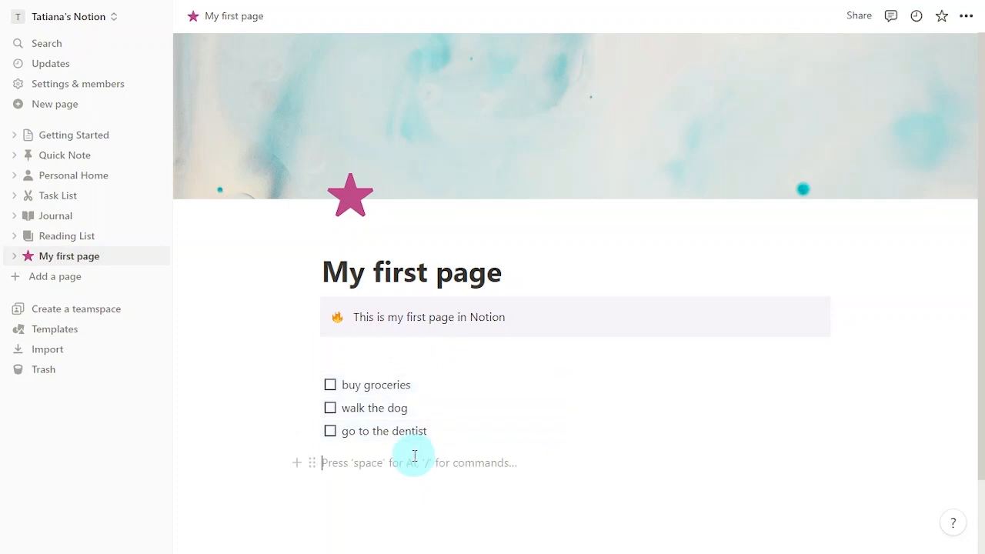
# Enter "Projects", "Recipes" and "Contacts" on separate lines in the second column
pyautogui.click(685, 382)
pyautogui.click(675, 387)
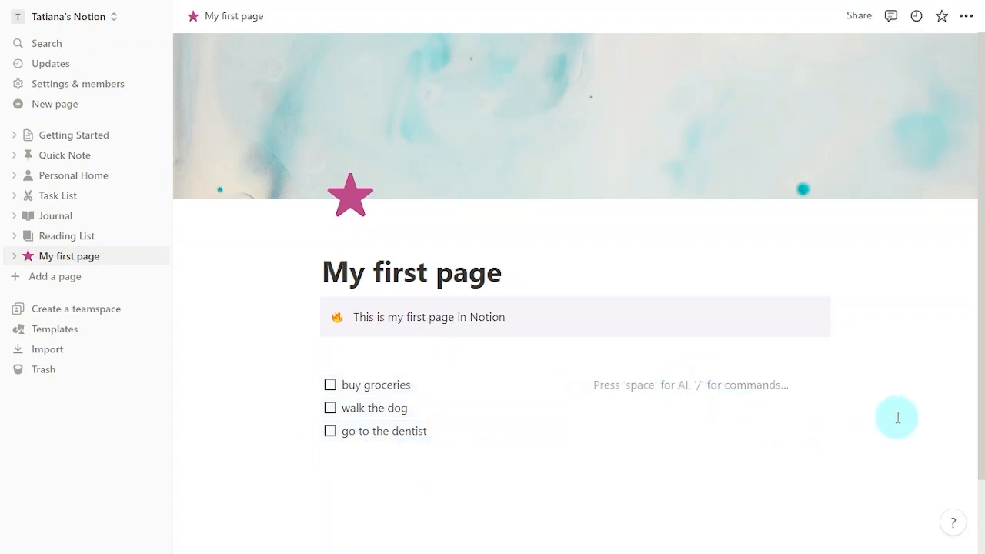
pyautogui.write('Projects')
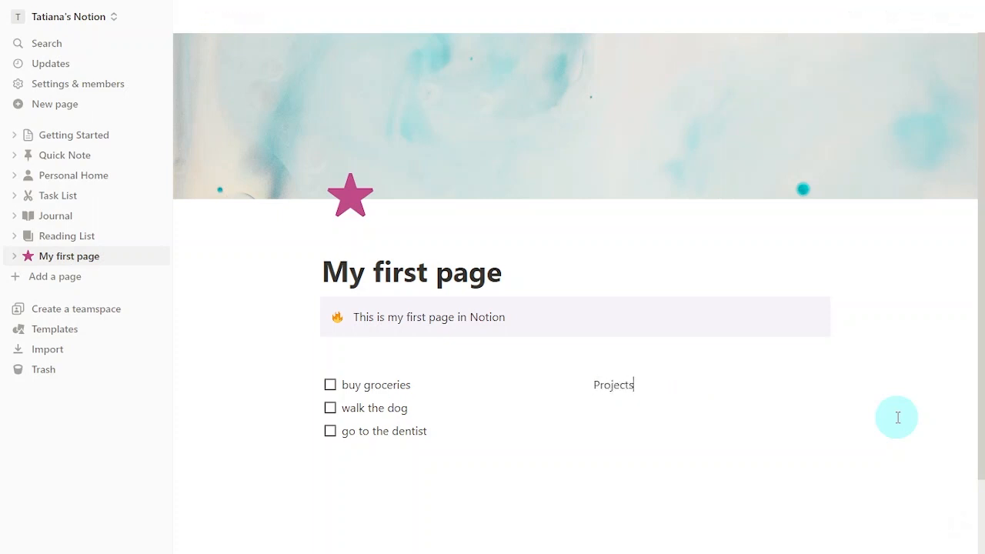
pyautogui.press('Return')
pyautogui.write('Recipes')
pyautogui.press('Return')
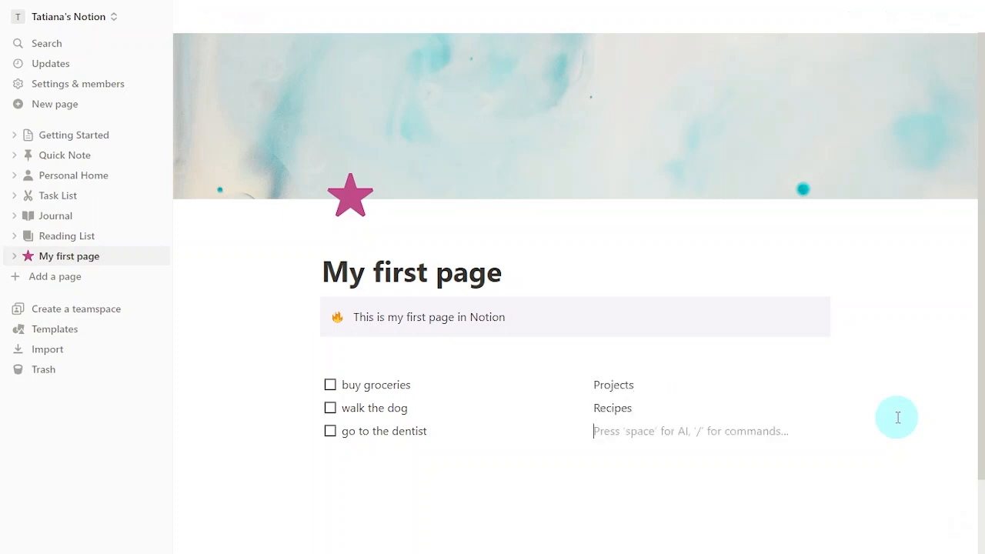
pyautogui.write('Contacts')
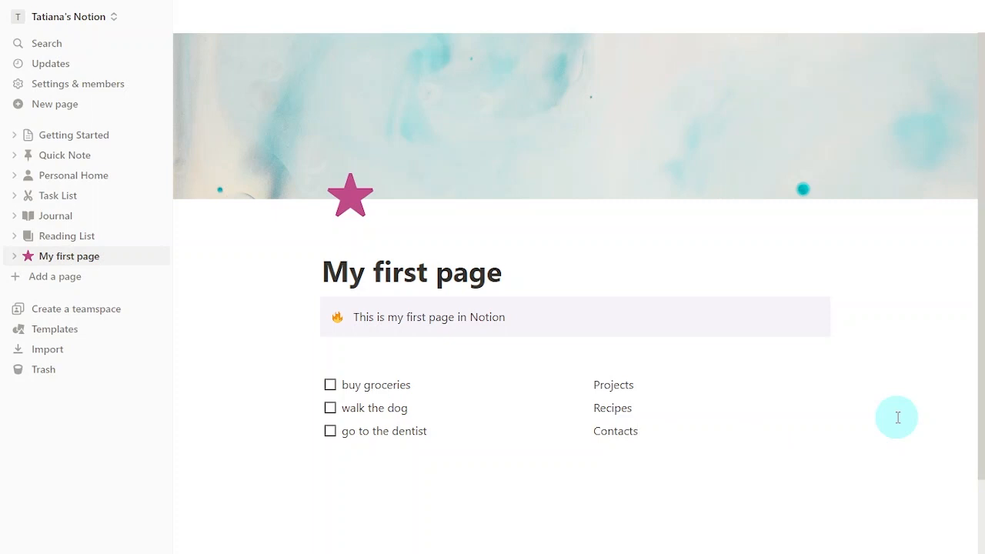
# Turn the lines "Projects", "Recipes" and "Contacts" in the second column into pages
pyautogui.moveTo(763, 465); pyautogui.dragTo(582, 378)
pyautogui.click(585, 385)
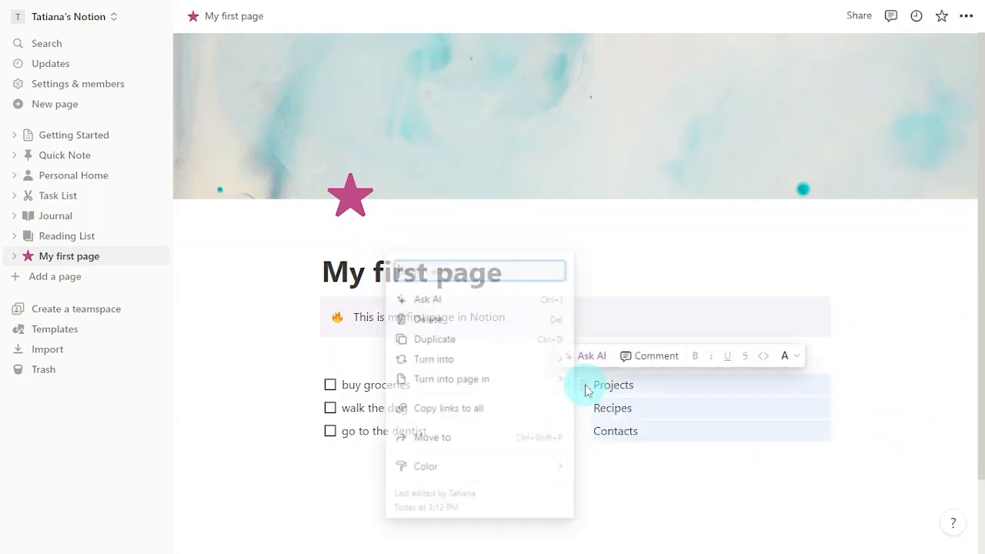
pyautogui.moveTo(528, 391)
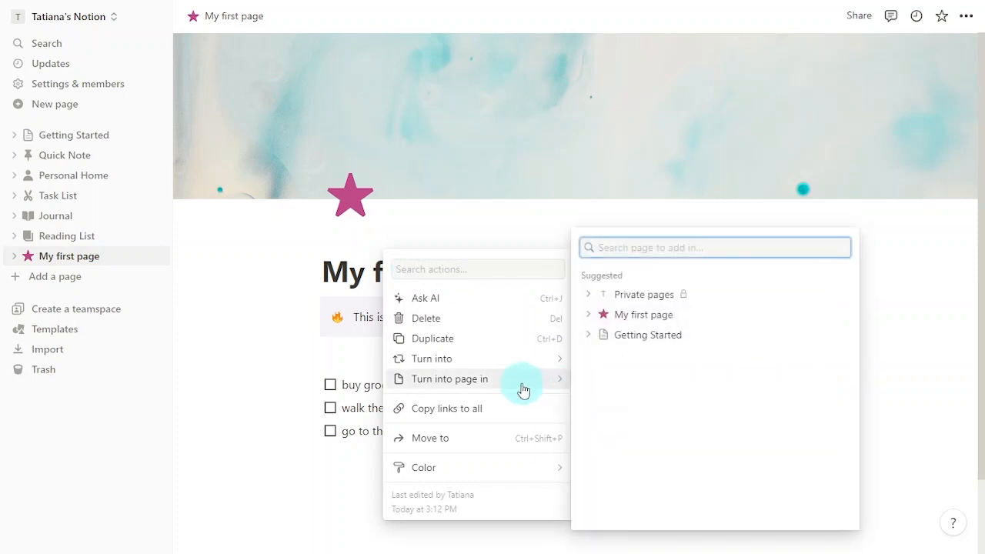
pyautogui.moveTo(514, 365)
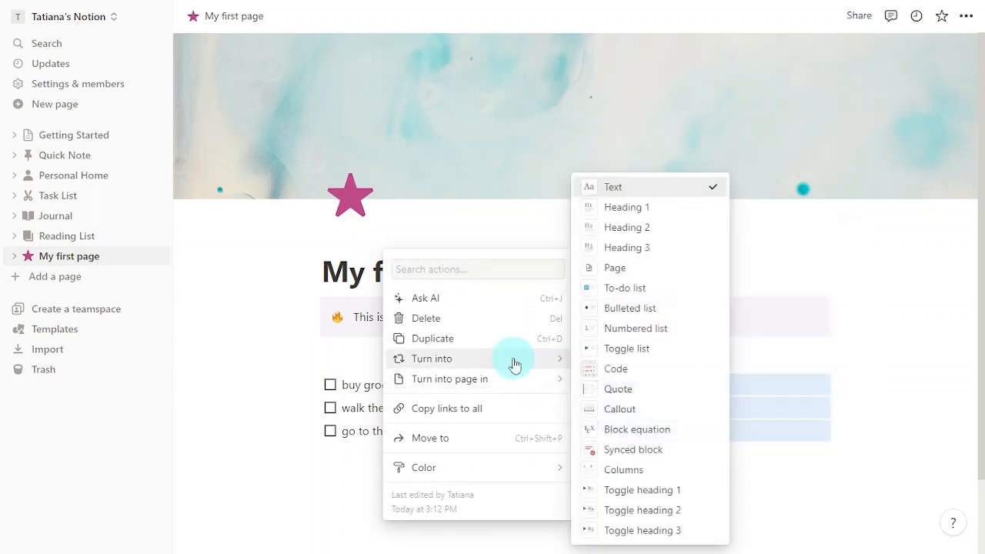
pyautogui.click(670, 268)
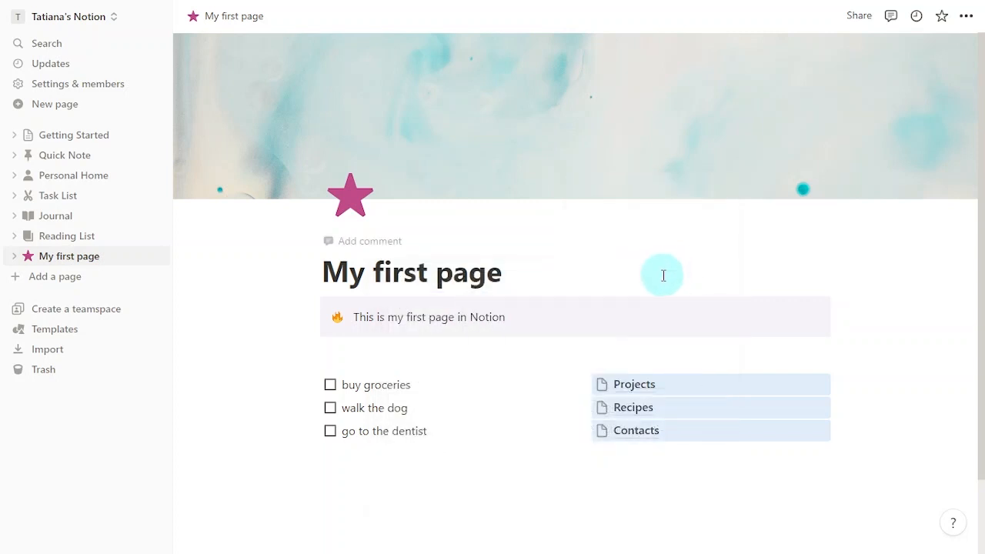
# Add a sub-page titled "New page" below Contacts in the second column, make it an empty page and return to My first page
pyautogui.click(682, 445)
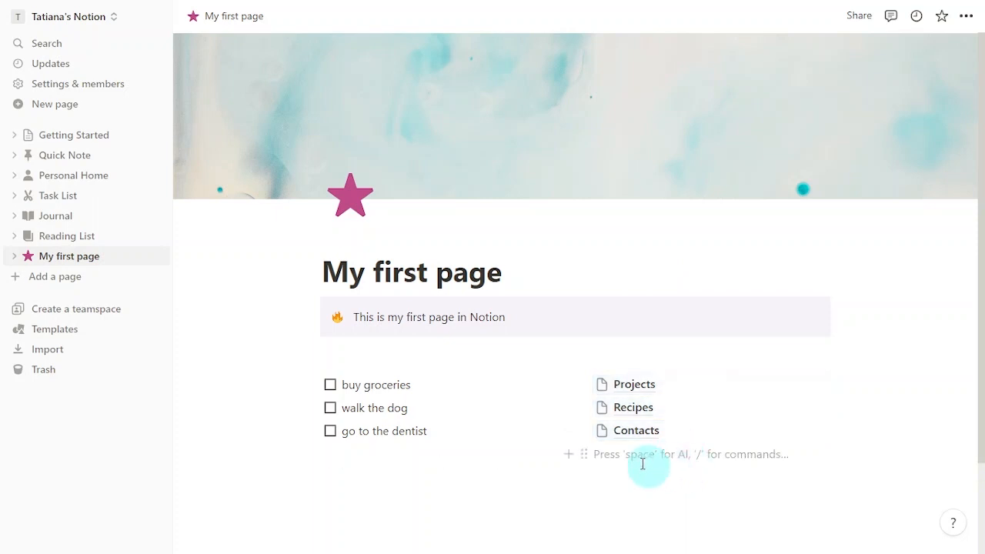
pyautogui.click(567, 455)
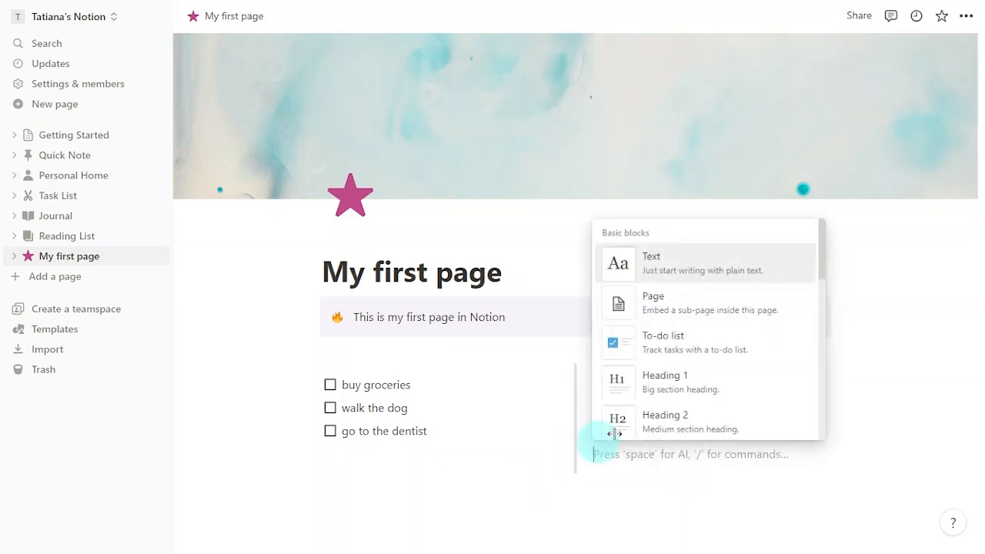
pyautogui.click(795, 313)
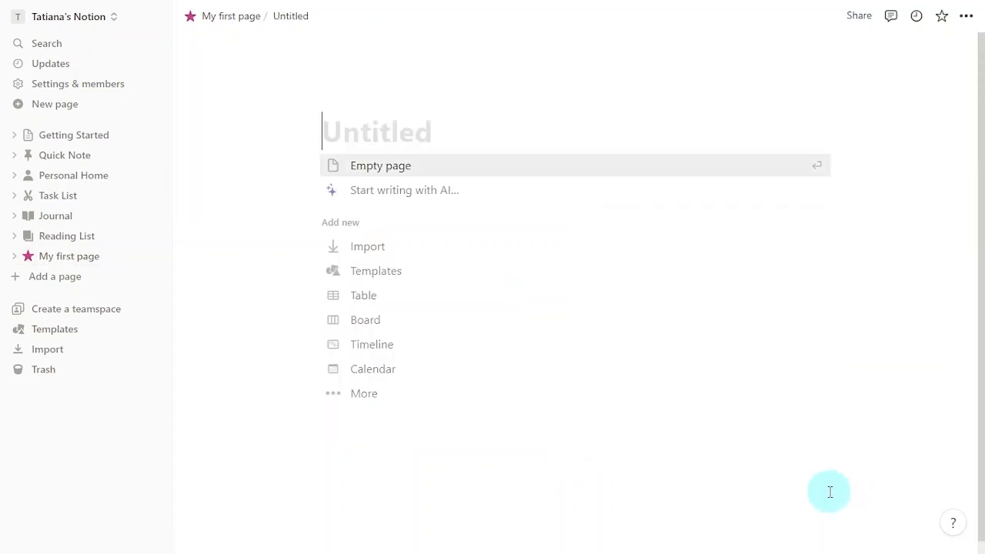
pyautogui.write('New page')
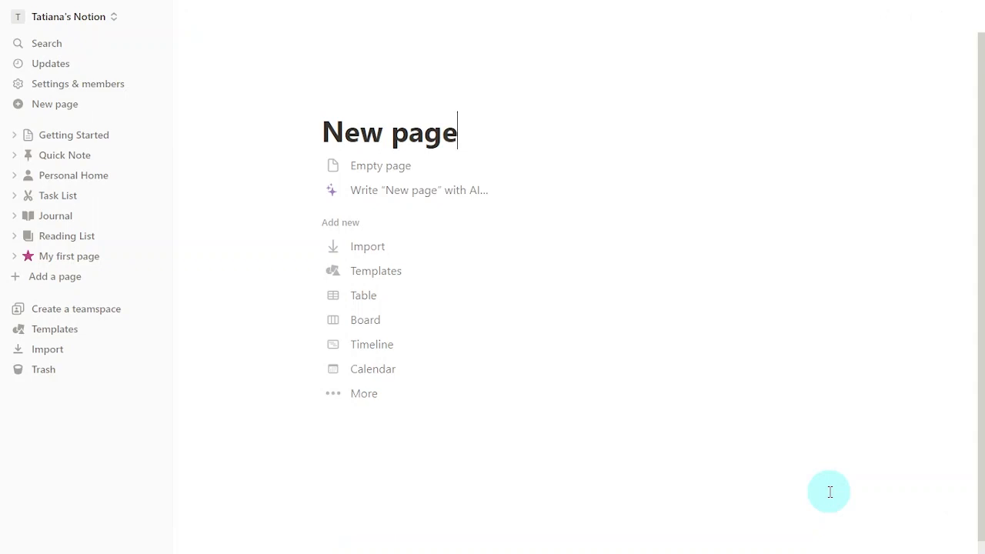
pyautogui.press('Return')
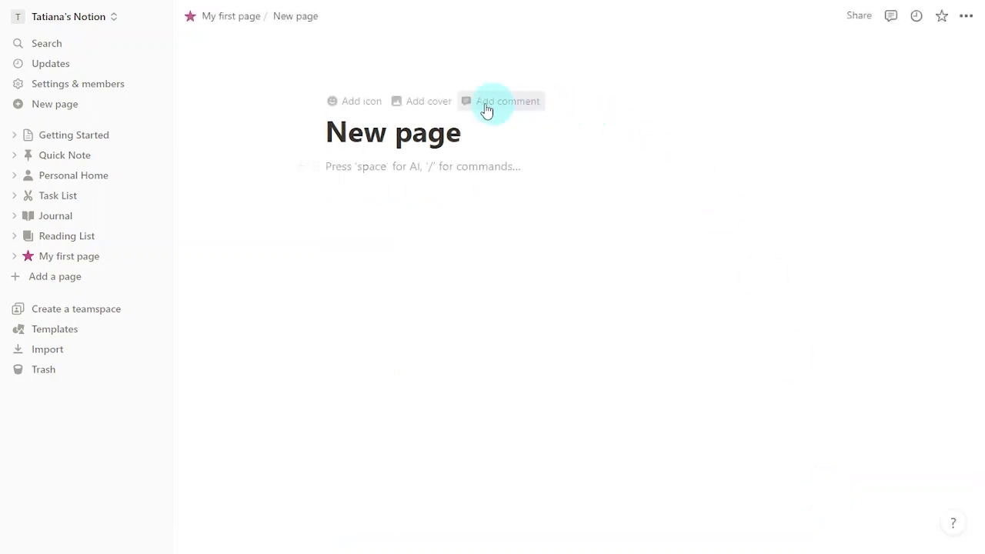
pyautogui.click(225, 18)
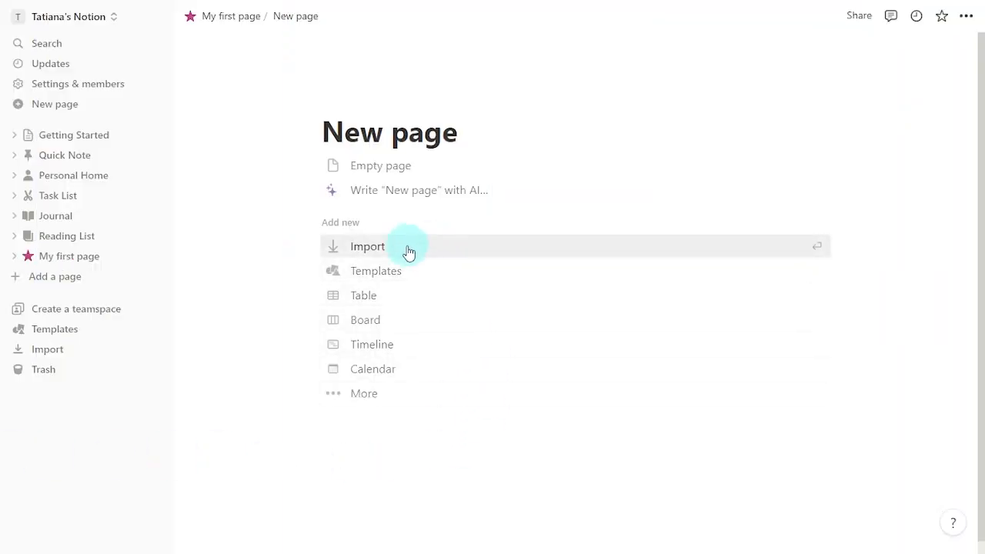
# View the sources available for importing data into the page "New page" and close the import options
pyautogui.click(408, 248)
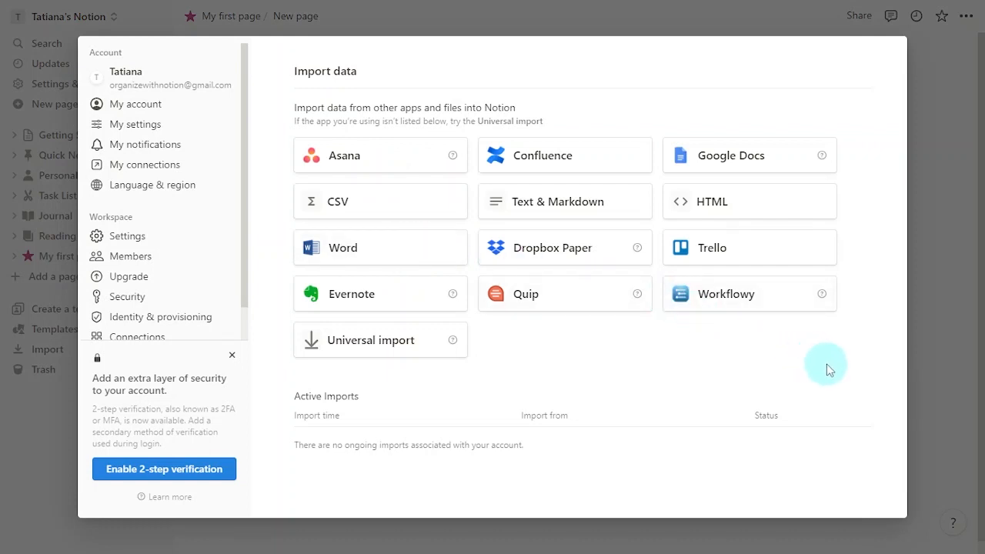
pyautogui.click(936, 330)
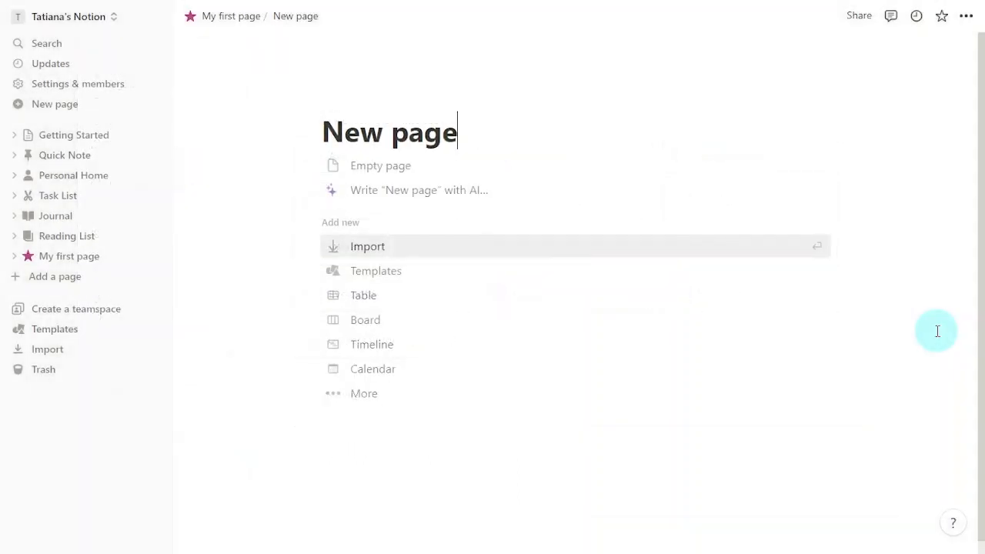
# Apply the Reading list template from the Personal category to the page "New page"
pyautogui.click(435, 279)
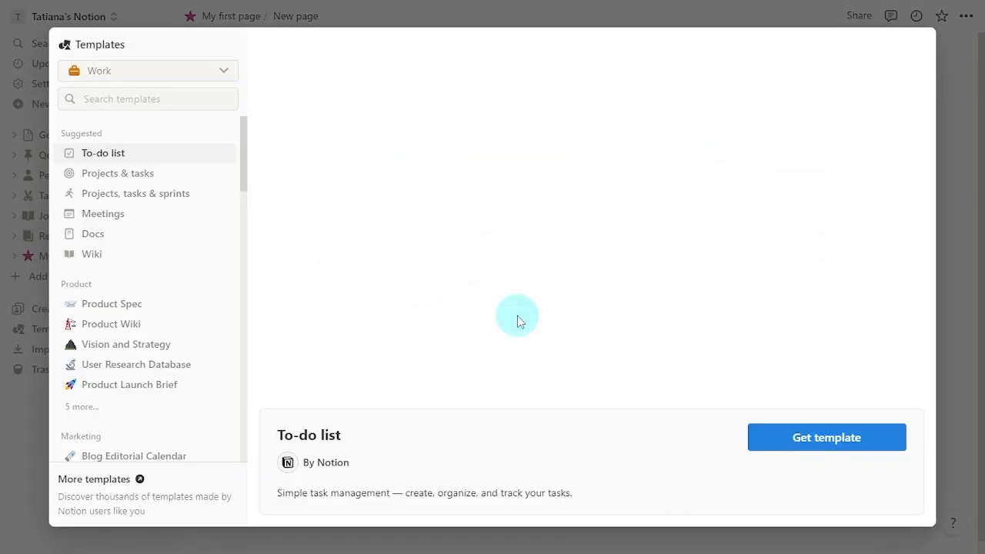
pyautogui.click(218, 71)
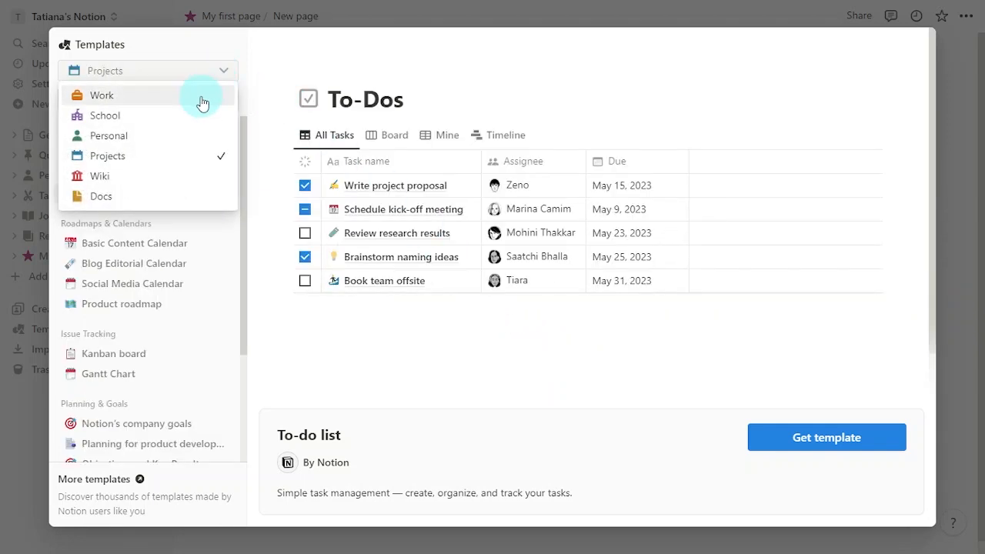
pyautogui.click(187, 136)
pyautogui.click(170, 355)
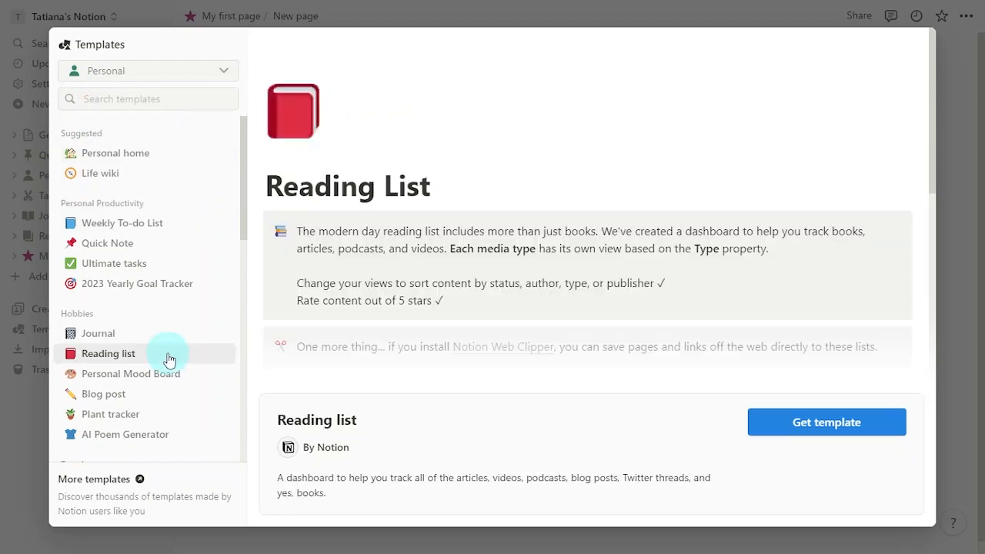
pyautogui.scroll(-5, 593, 331)
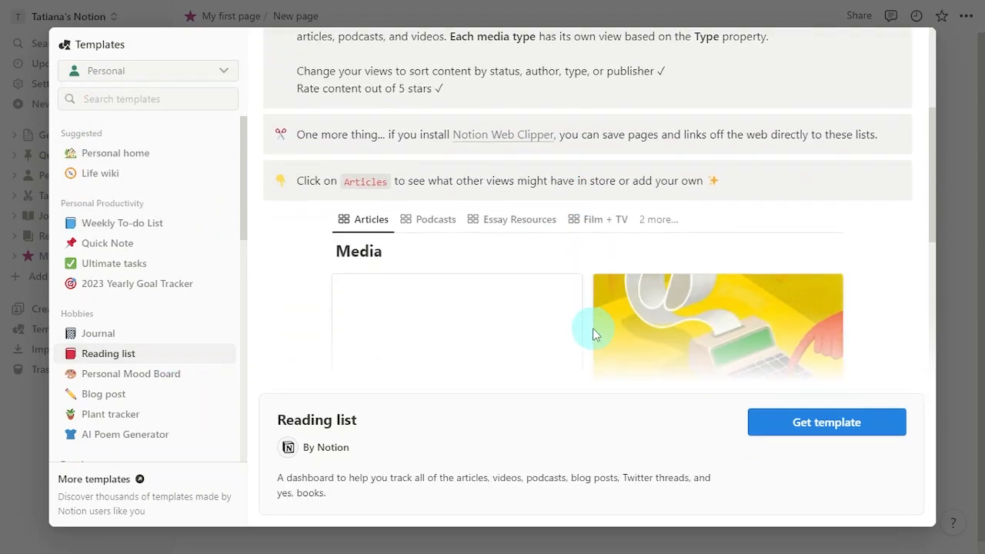
pyautogui.scroll(5, 593, 330)
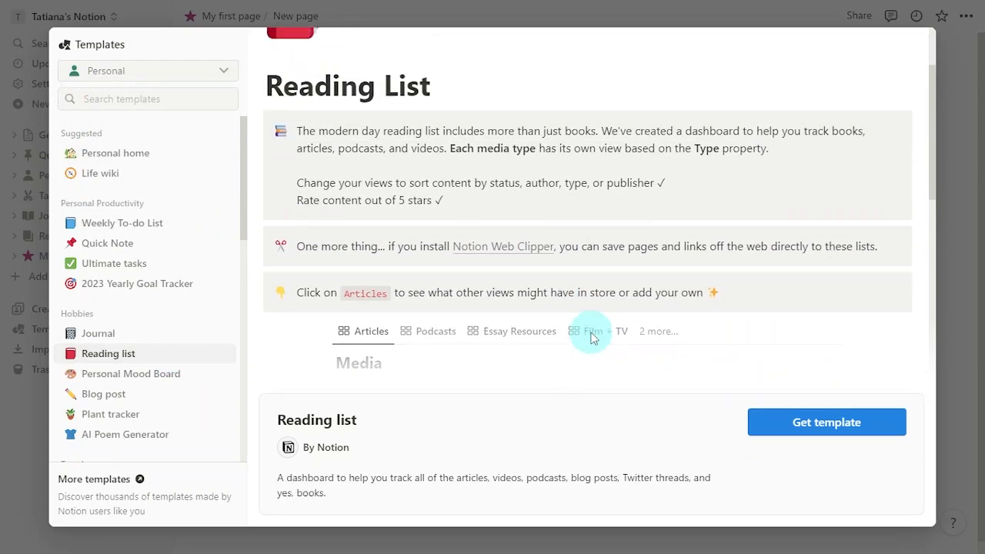
pyautogui.click(795, 431)
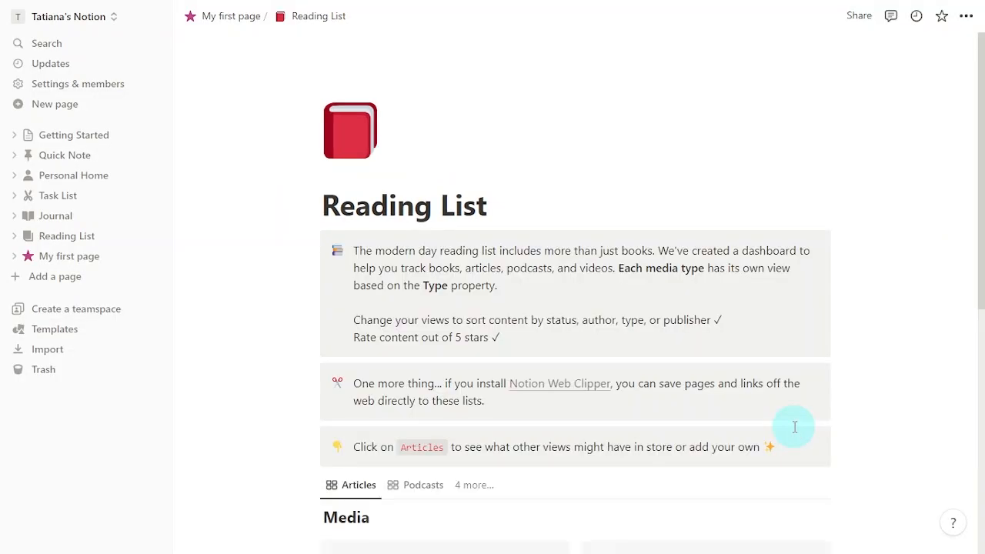
# Look over the Reading List page and open the article "Who Will Teach Silicon Valley to Be Ethical?" to examine its properties
pyautogui.scroll(-5, 795, 427)
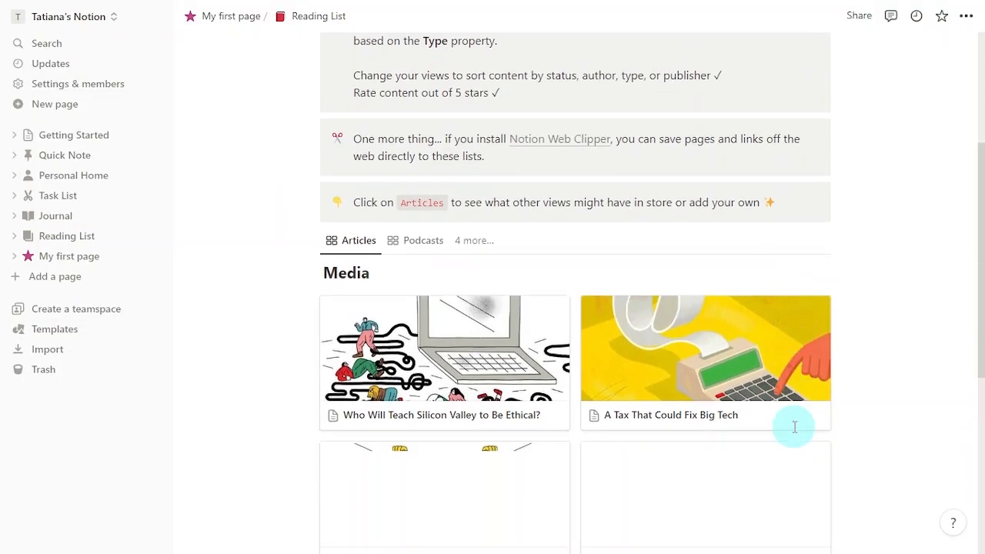
pyautogui.scroll(-2, 795, 433)
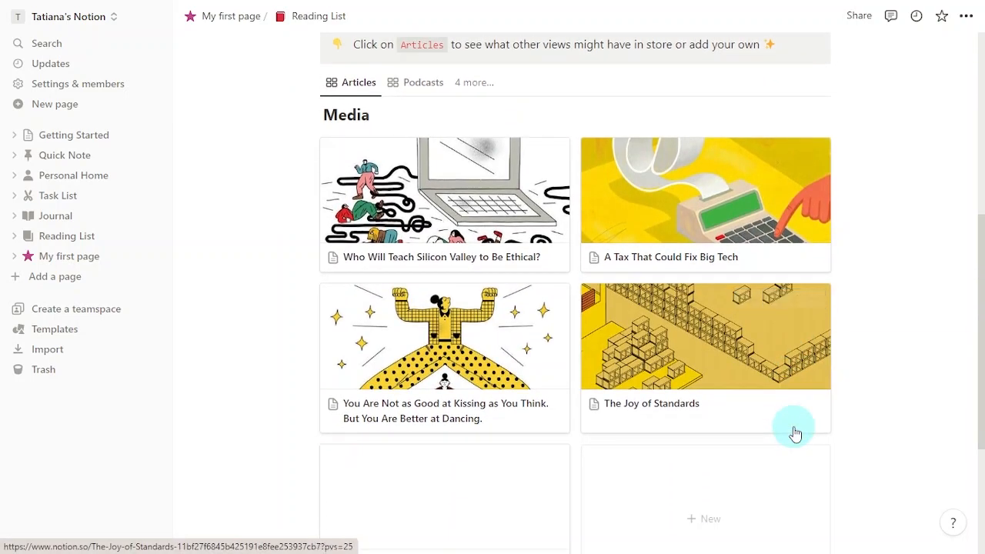
pyautogui.scroll(-1, 795, 434)
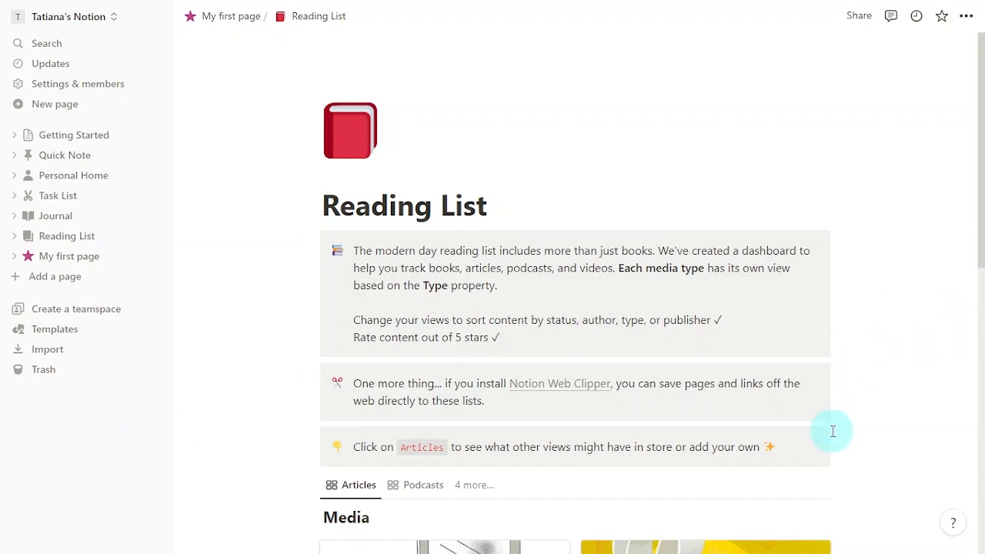
pyautogui.scroll(-5, 833, 431)
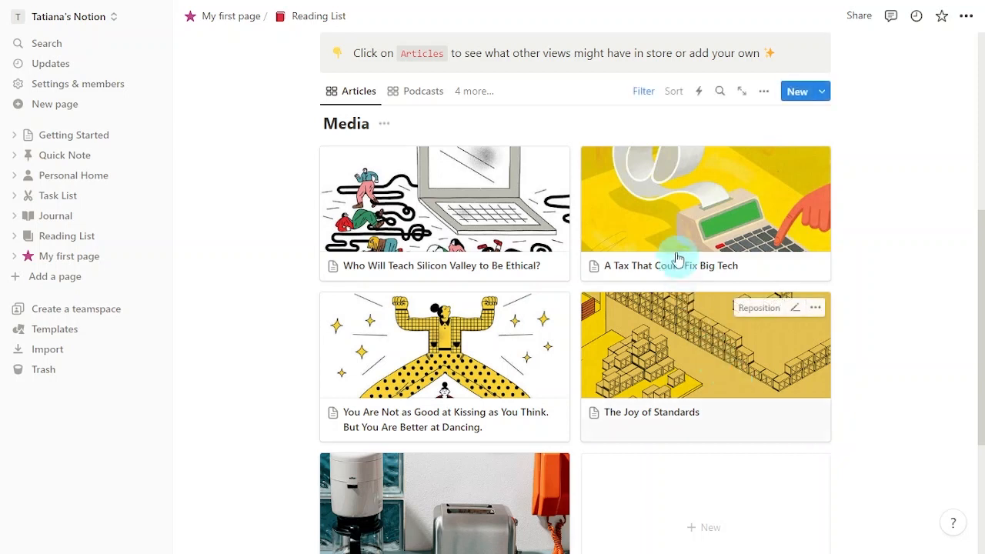
pyautogui.click(418, 217)
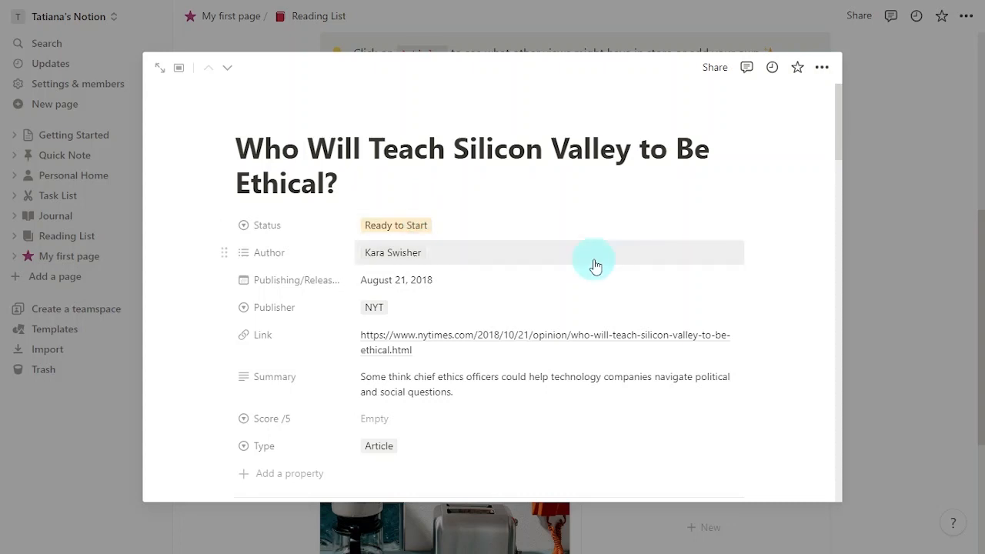
pyautogui.scroll(-2, 591, 264)
pyautogui.scroll(1, 595, 266)
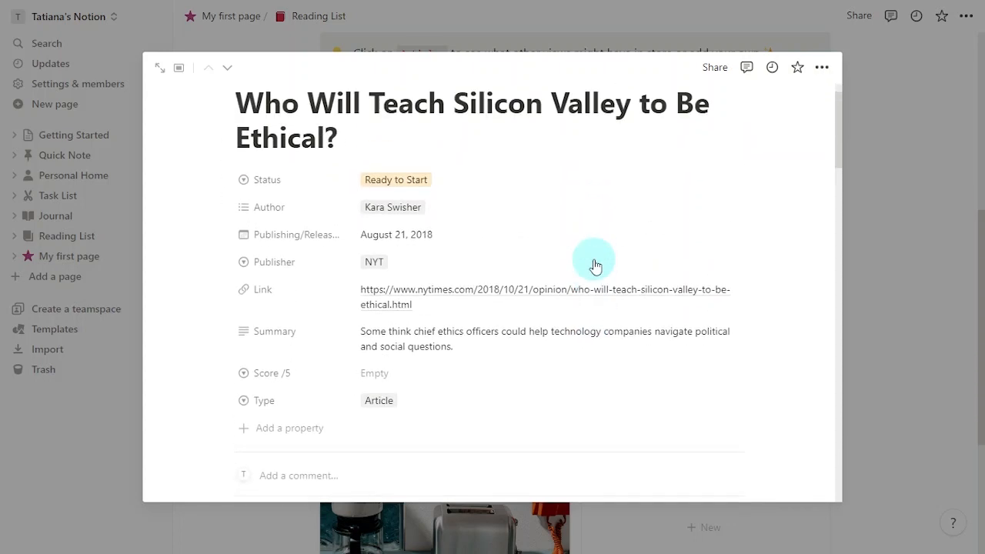
# Add a Text property with its default name to the article "Who Will Teach Silicon Valley to Be Ethical?"
pyautogui.click(280, 446)
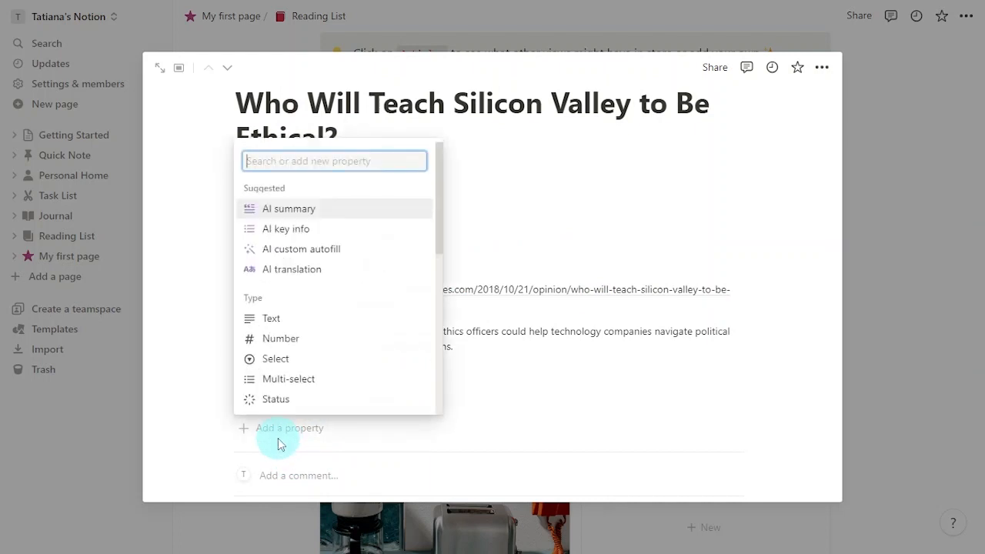
pyautogui.click(324, 323)
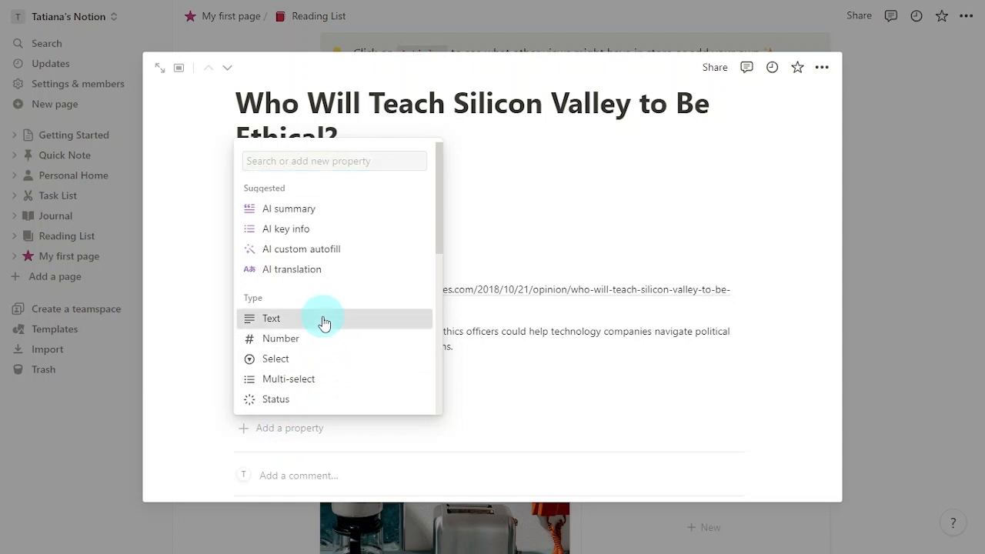
pyautogui.click(555, 421)
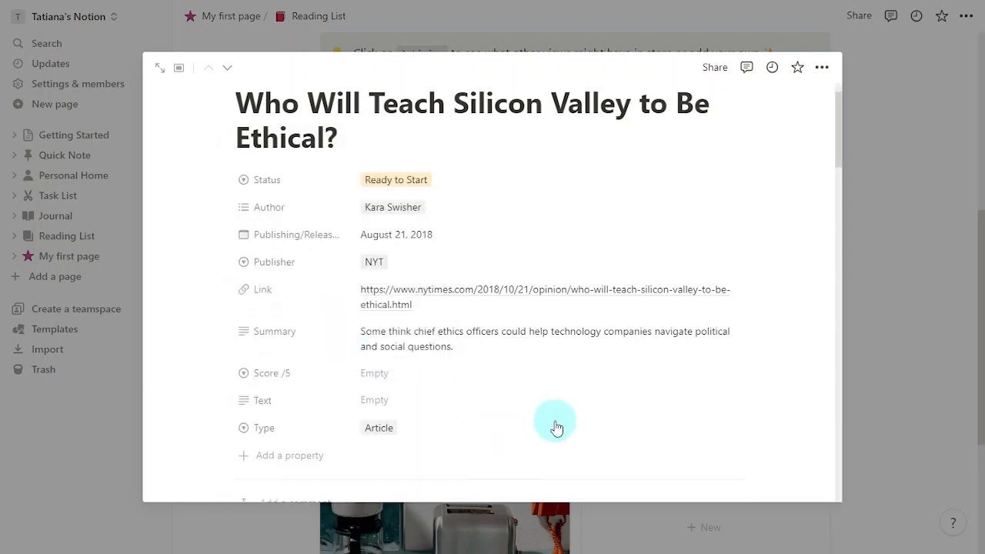
# Look through the article's image, text and properties, and close it to return to the Media gallery
pyautogui.scroll(-5, 556, 428)
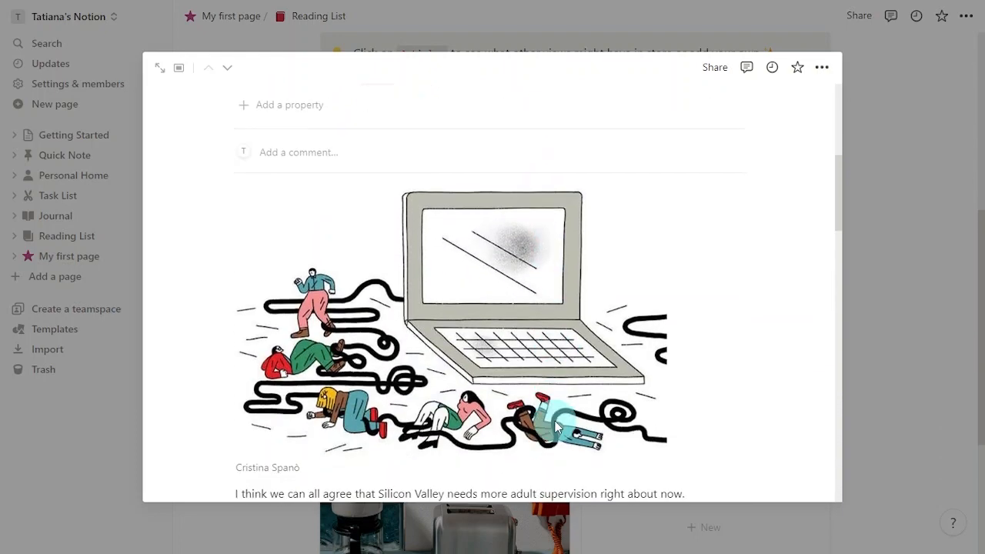
pyautogui.scroll(-2, 555, 421)
pyautogui.scroll(5, 555, 421)
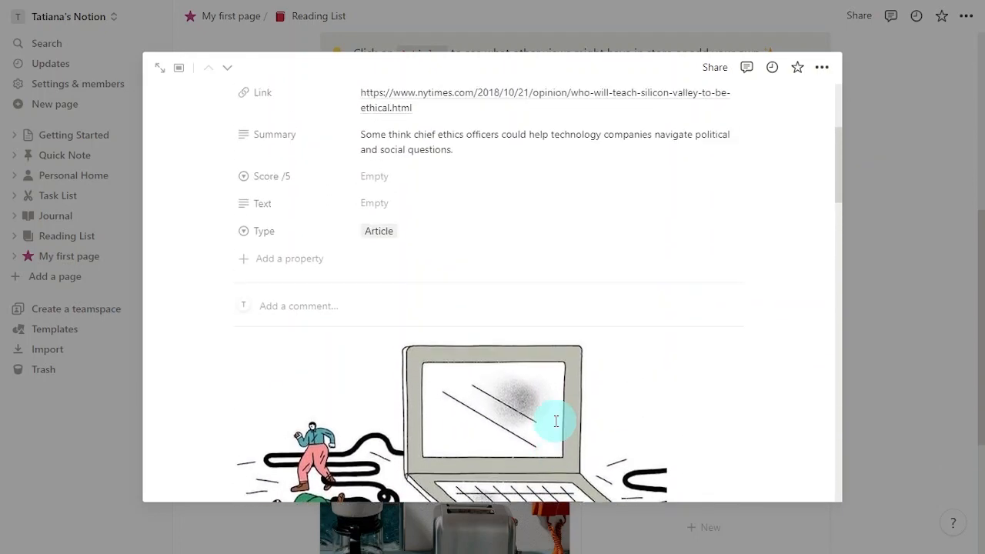
pyautogui.scroll(3, 555, 421)
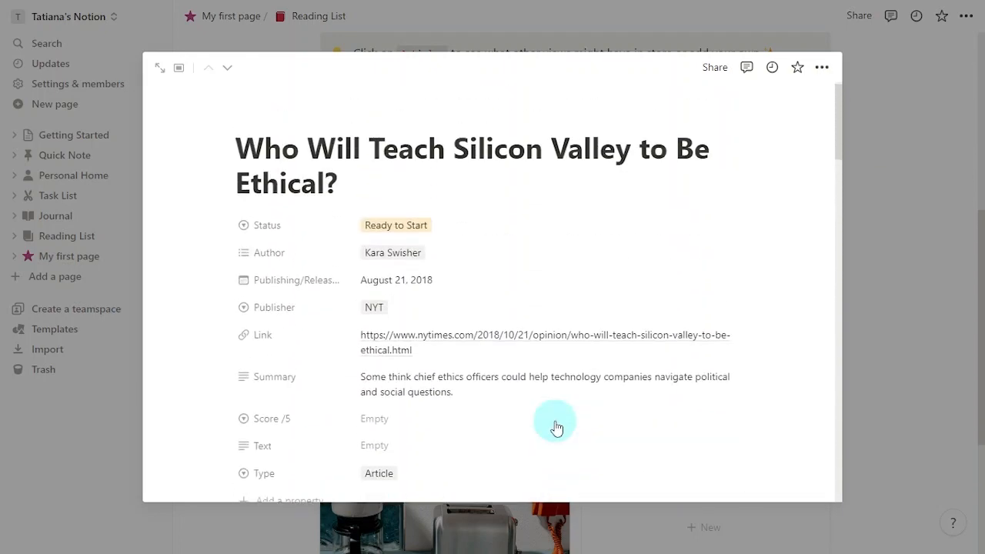
pyautogui.click(913, 382)
pyautogui.scroll(2, 913, 383)
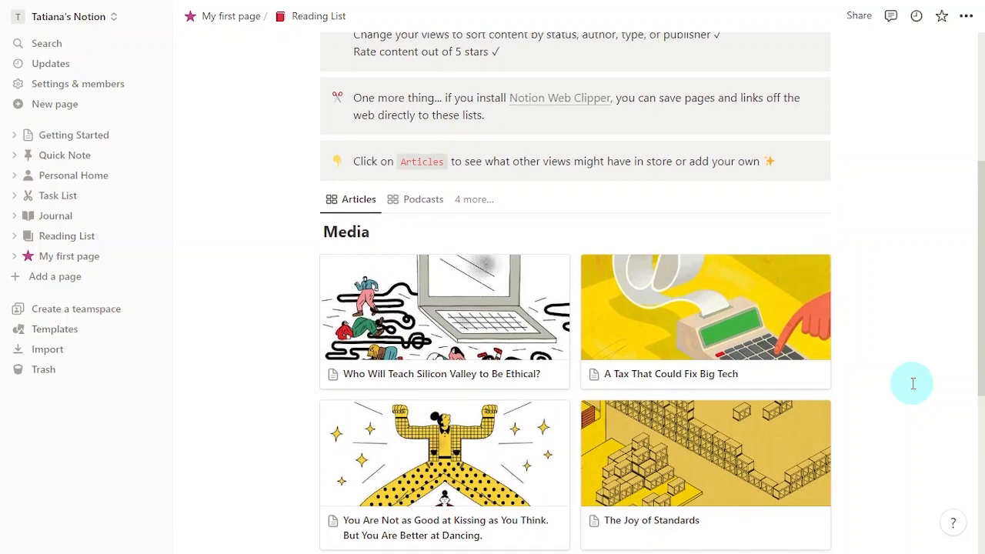
# Show the Podcasts view of the Media database and examine its filter rule
pyautogui.click(423, 207)
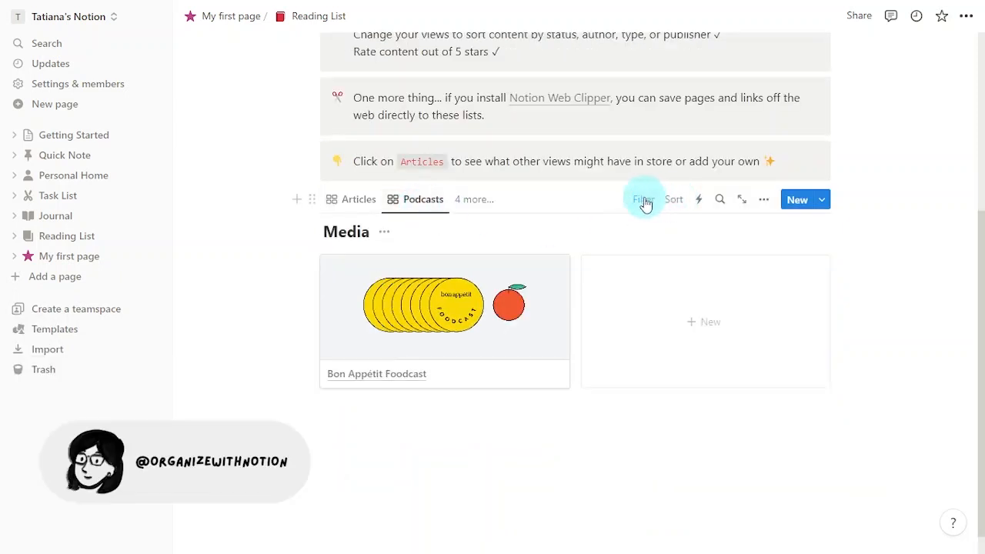
pyautogui.click(644, 200)
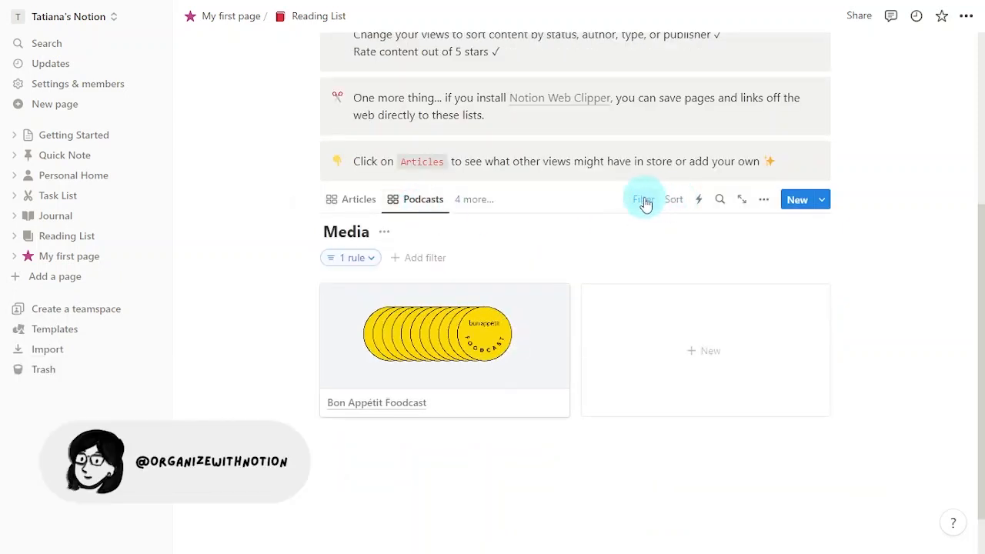
pyautogui.click(352, 259)
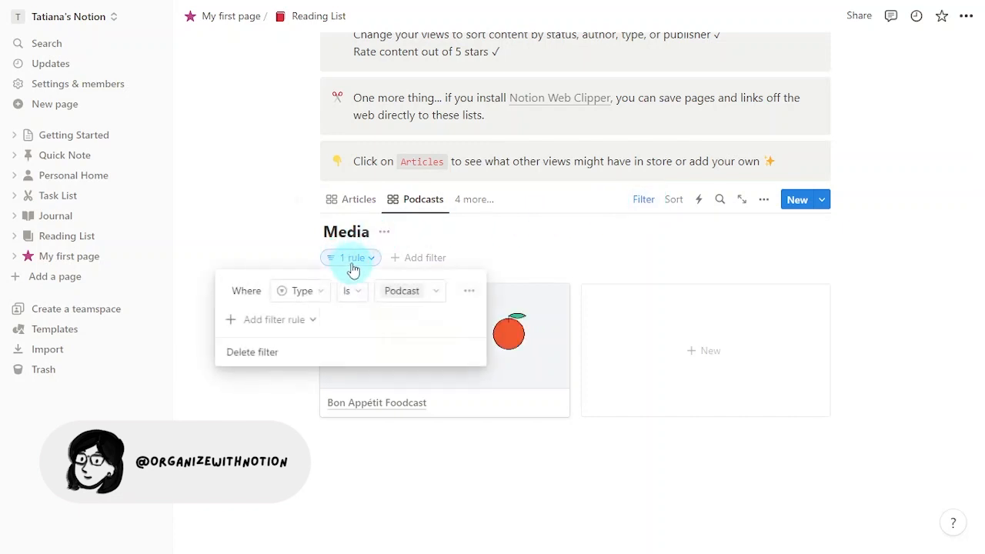
pyautogui.click(526, 238)
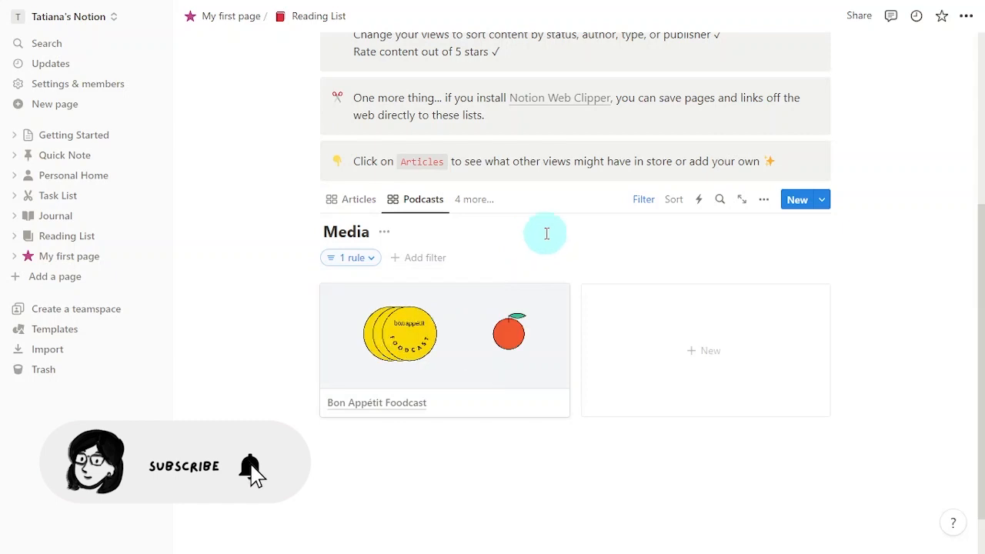
pyautogui.click(487, 202)
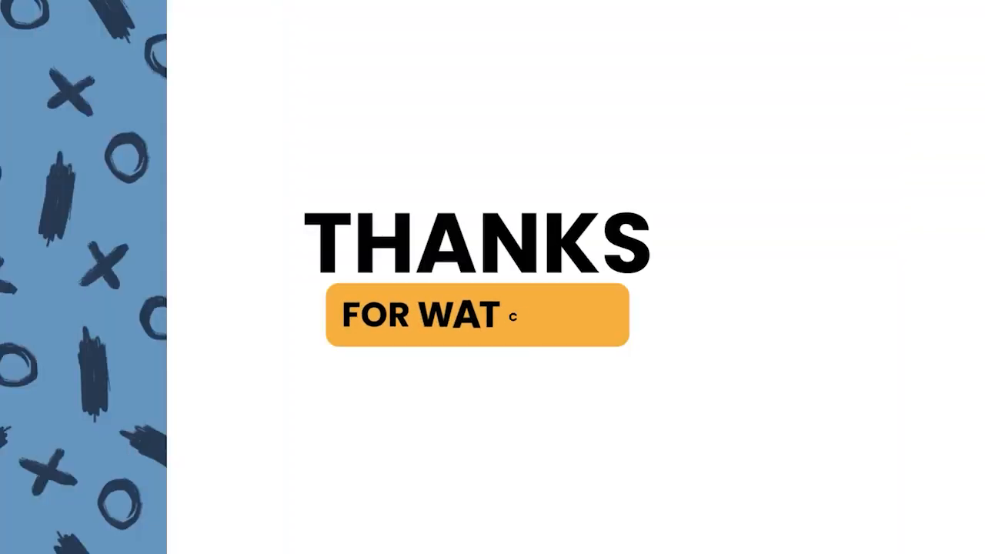